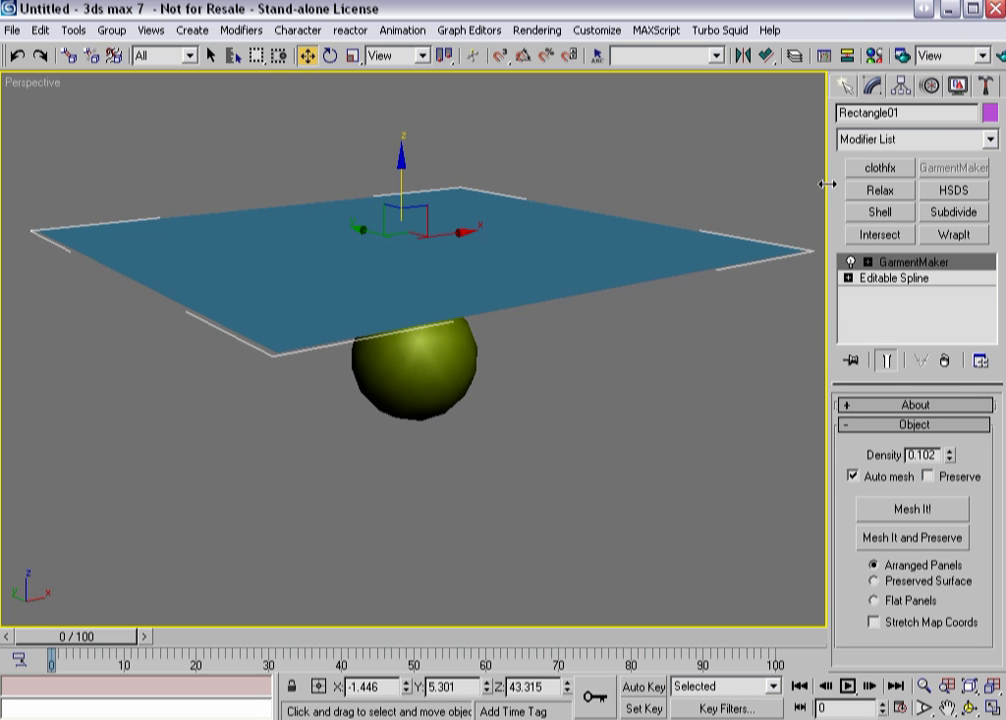
Apply the clothfx modifier to the rectangle and define Rectangle01 as a Cloth object in its Object Properties.
left_click(866, 170)
left_click(878, 453)
left_click(330, 200)
left_click(459, 184)
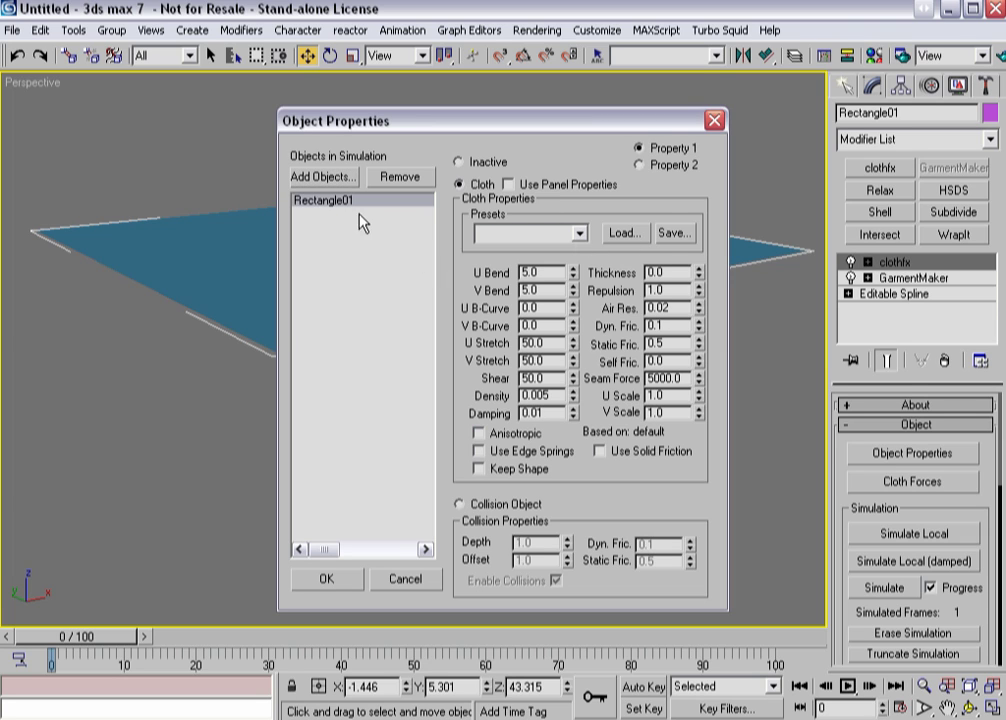
Add GeoSphere01 to the simulation as a Collision Object with an Offset of 2.0 and accept the object properties.
left_click(321, 178)
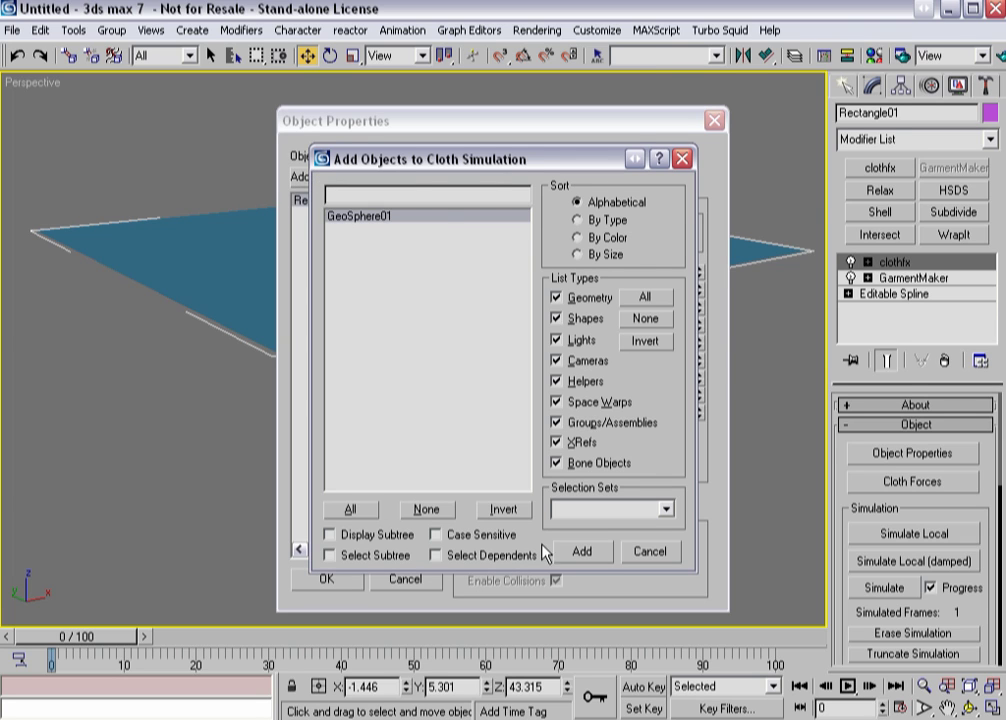
left_click(556, 551)
left_click(335, 201)
left_click(459, 504)
type("2")
key("Tab")
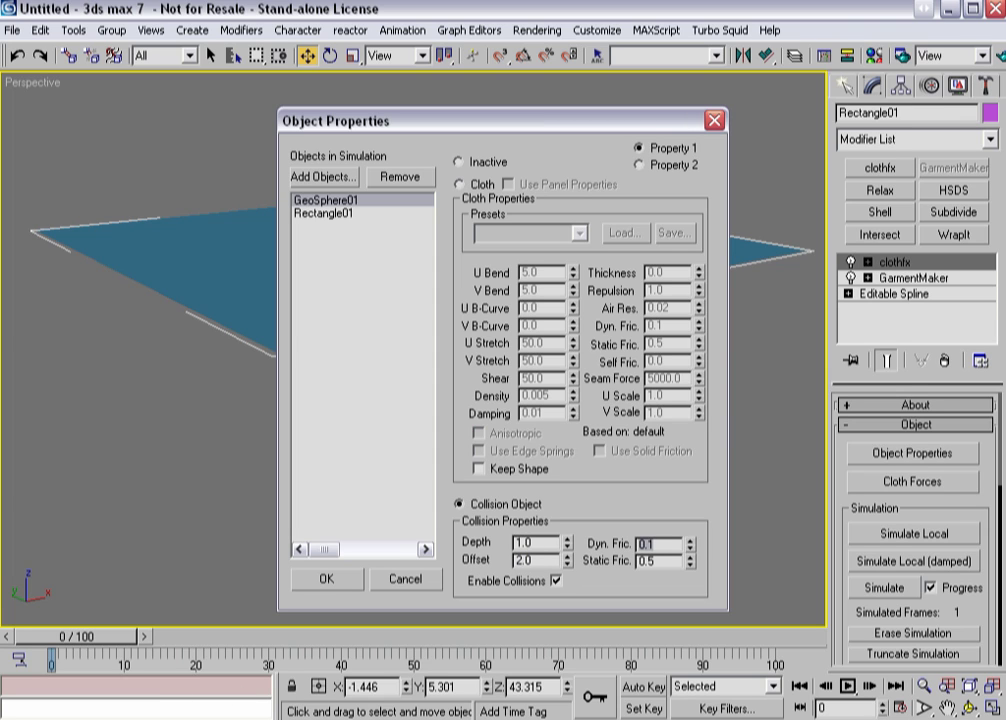
left_click(327, 580)
Run the cloth simulation through frame 100, then inspect the draped folds around frame 73 from several angles.
scroll(835, 419, "down", 5)
left_click(880, 452)
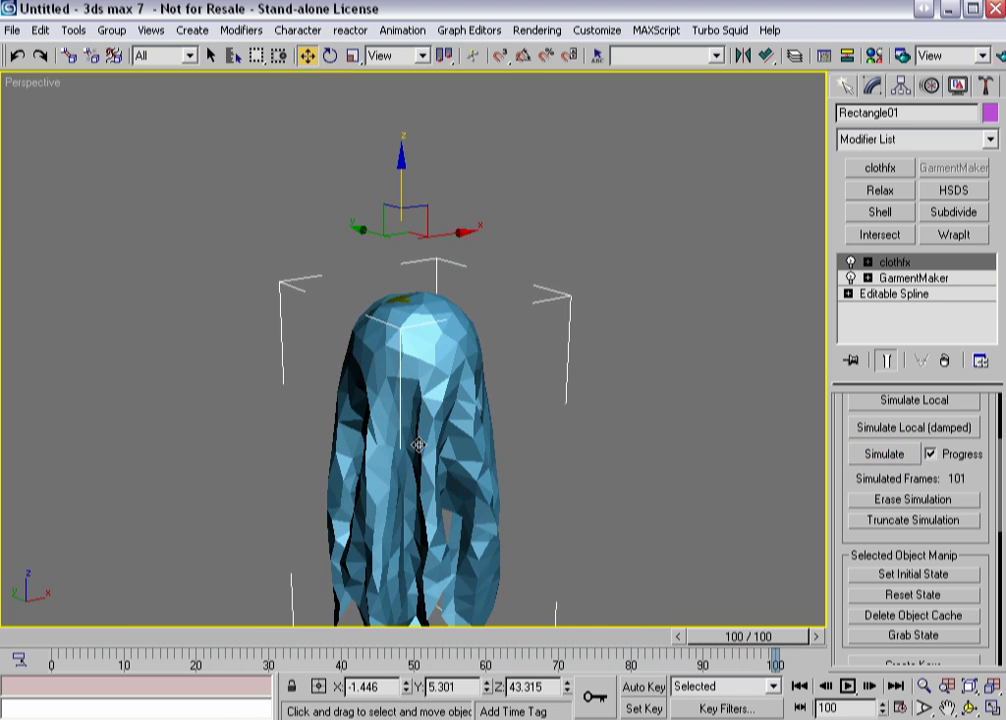
middle_click_drag(478, 515, 400, 366, "alt")
scroll(409, 368, "up", 5)
middle_click_drag(494, 424, 600, 574, "alt")
left_click_drag(730, 637, 545, 637)
middle_click_drag(300, 538, 373, 340, "alt")
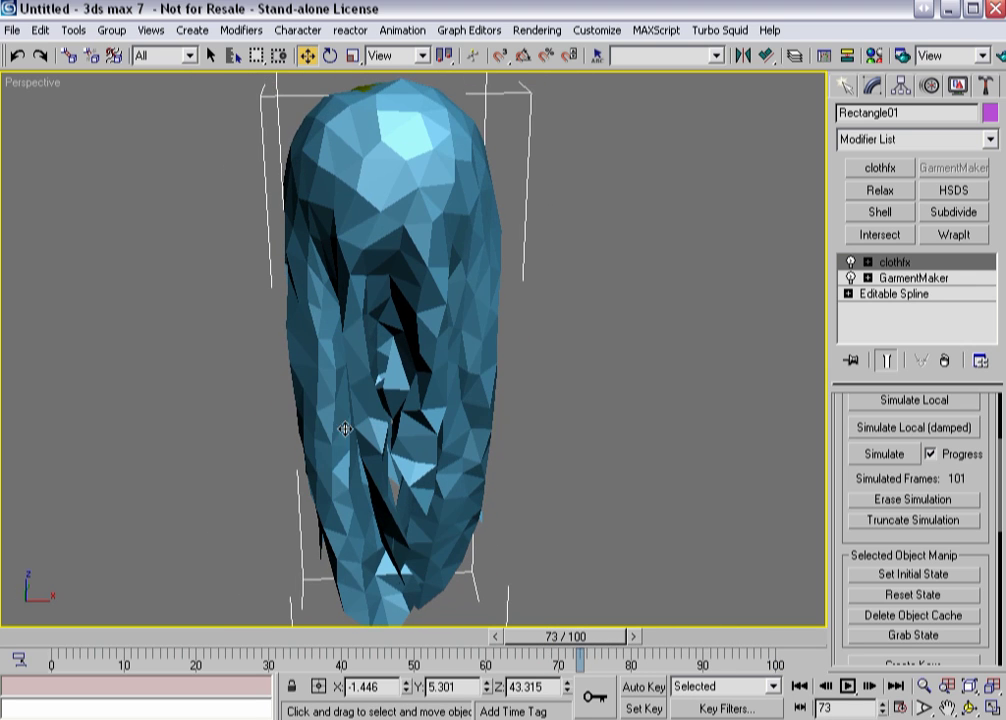
mouse_move(337, 429)
middle_mouse_down("alt")
mouse_move(703, 404)
mouse_move(811, 424)
mouse_move(609, 427)
mouse_move(585, 410)
mouse_move(620, 414)
middle_mouse_up("alt")
Erase the simulation and run it again with Self Collision and Check Intersections enabled.
left_click(889, 506)
mouse_move(849, 481)
left_mouse_down()
mouse_move(826, 314)
mouse_move(826, 107)
left_mouse_up()
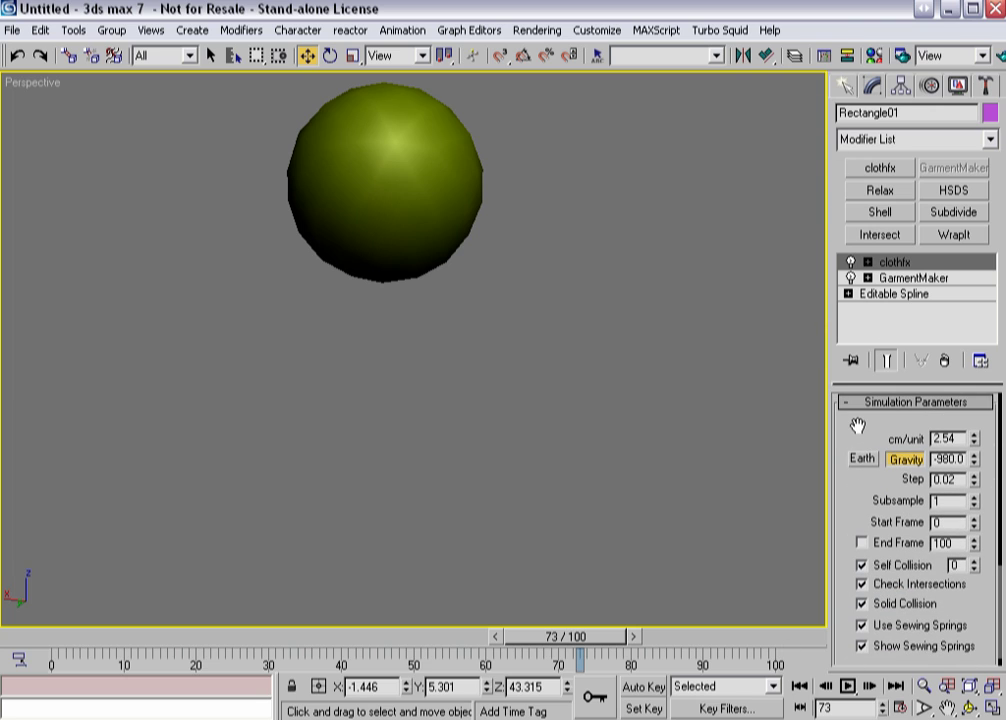
scroll(857, 426, "down", 5)
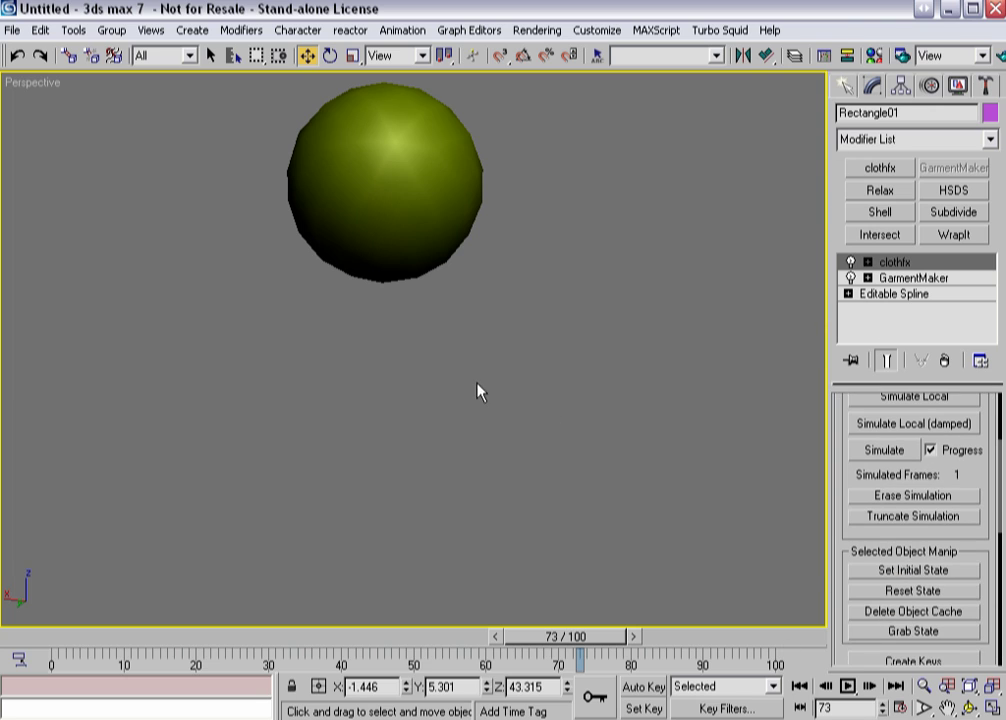
scroll(477, 392, "down", 3)
middle_click_drag(478, 393, 467, 422, "alt")
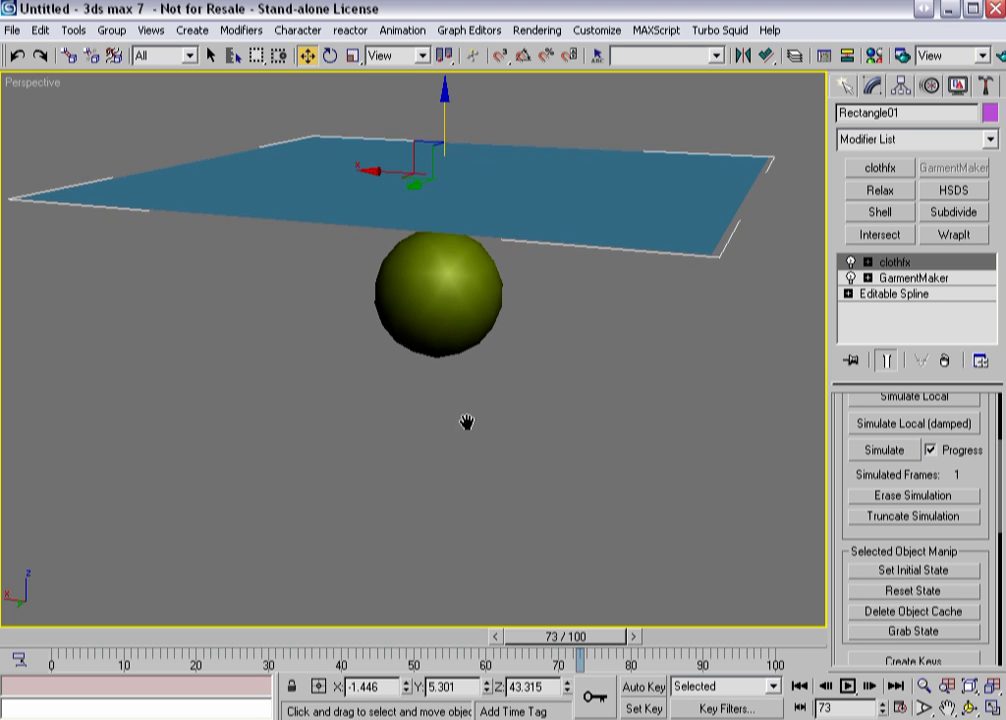
left_click(862, 452)
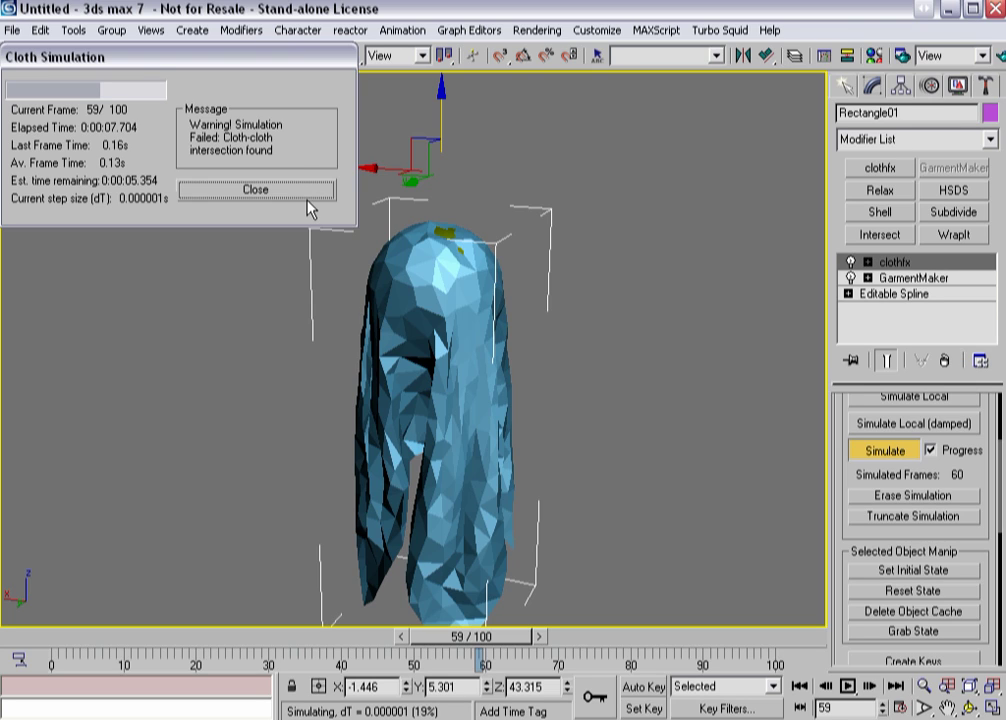
Close the simulation progress window, erase the simulated frames and disable Check Intersections in the simulation parameters.
left_click(307, 199)
left_click(882, 500)
mouse_move(842, 495)
left_mouse_down()
mouse_move(840, 314)
mouse_move(812, 90)
left_mouse_up()
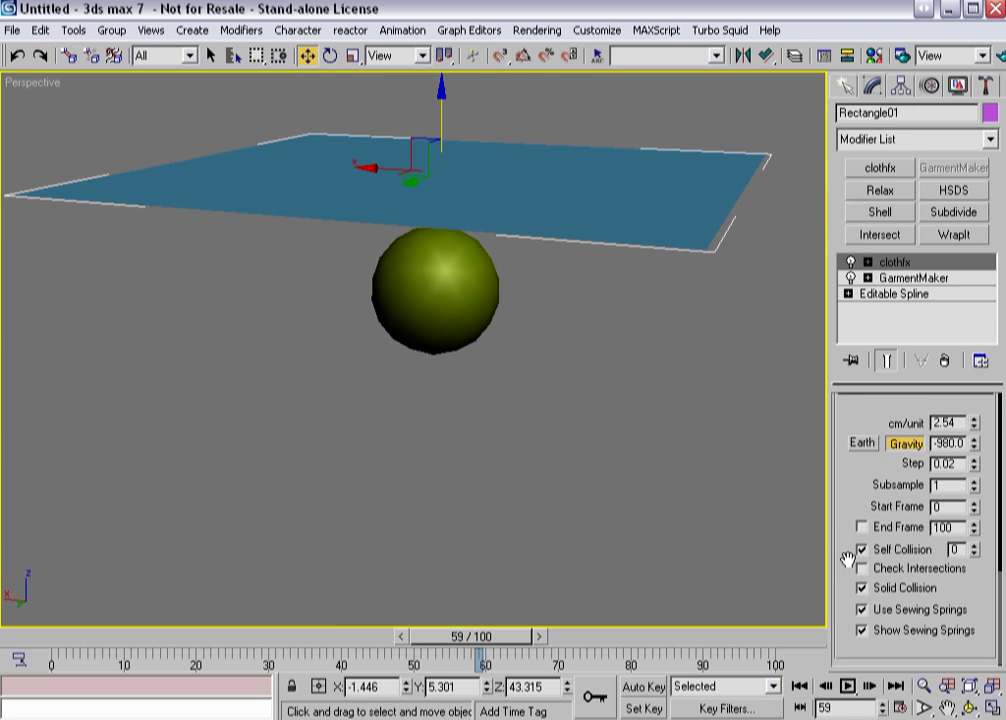
scroll(856, 450, "down", 5)
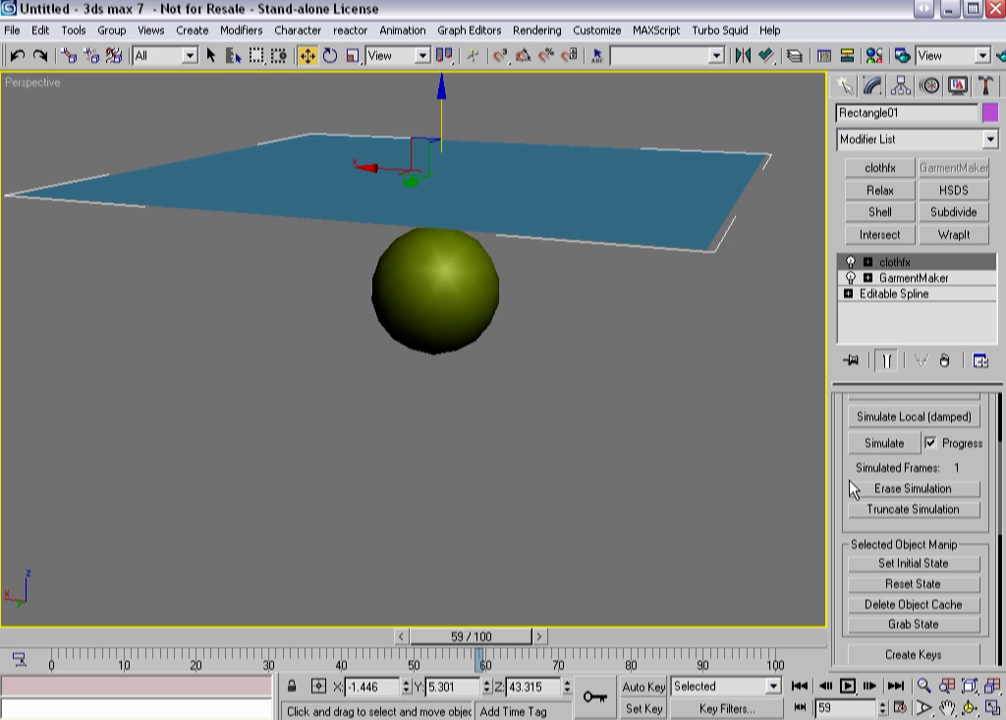
Add an Intersect modifier and an Edit Mesh modifier above clothfx, and display edged faces in the viewport.
left_click(881, 236)
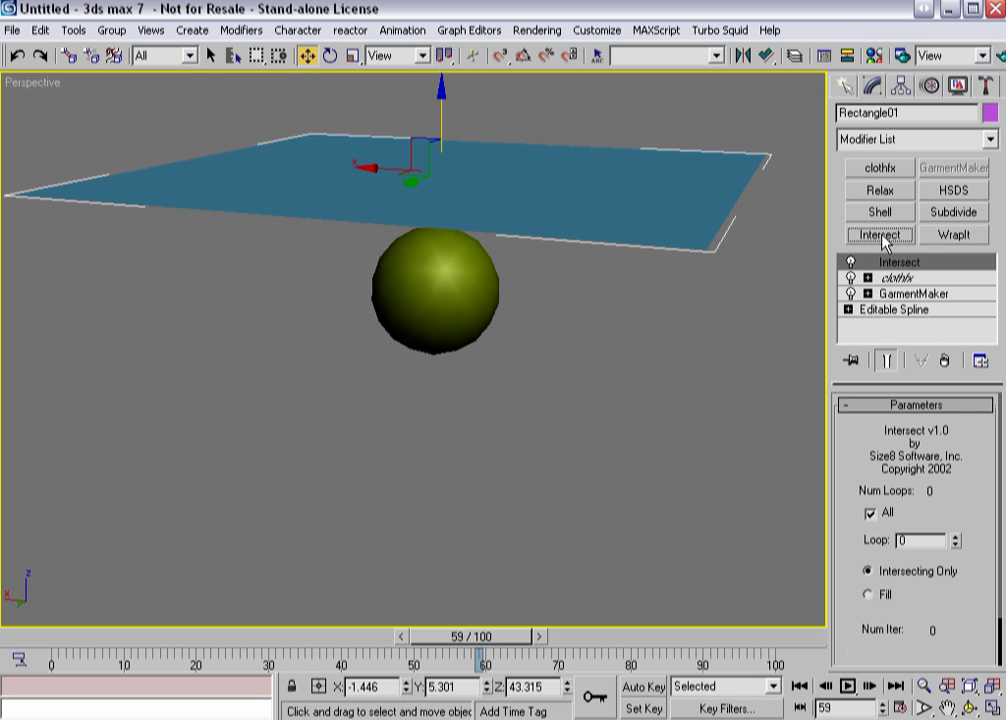
left_click(989, 141)
left_click_drag(991, 202, 993, 283)
left_click(846, 311)
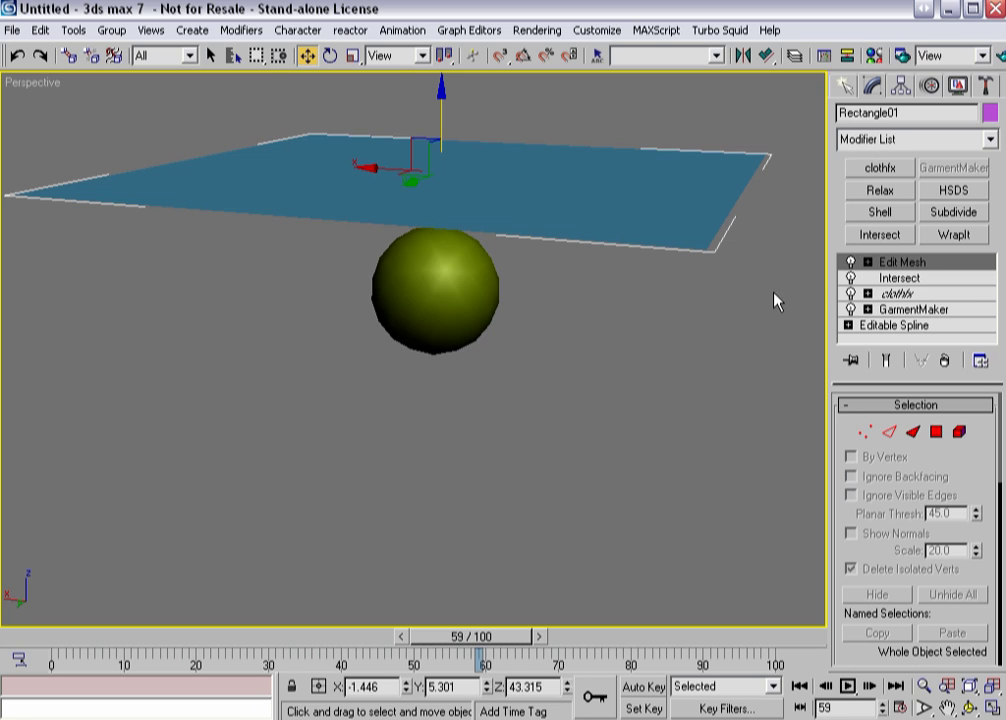
key("F4")
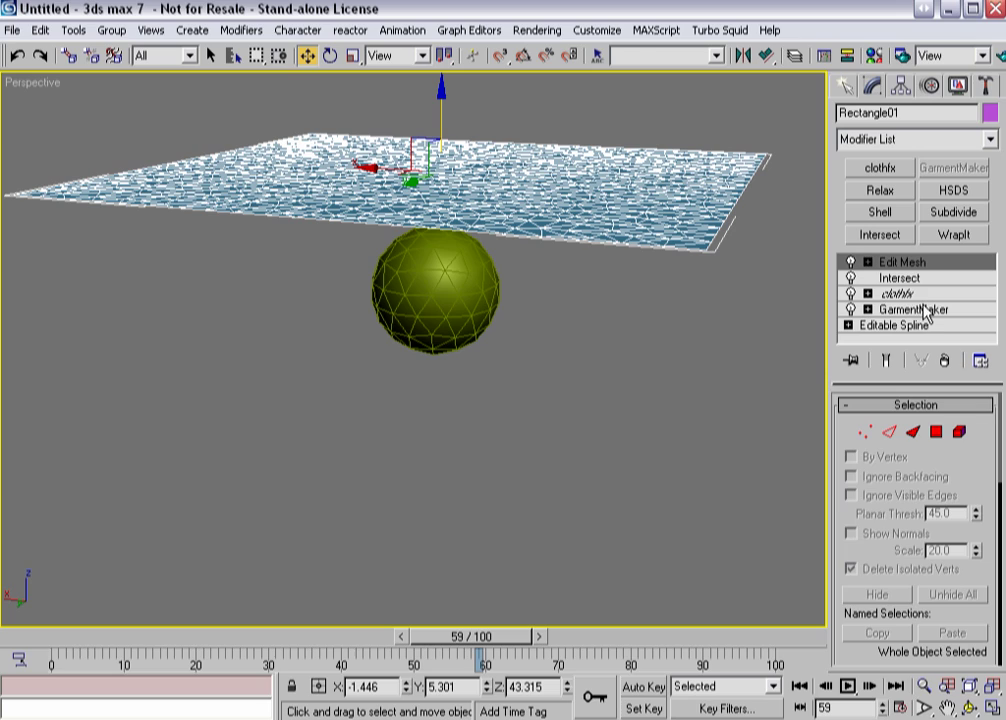
Turn off the Intersect modifier and simulate the cloth from the clothfx level through frame 100.
left_click(906, 279)
left_click(908, 296)
left_click(885, 444)
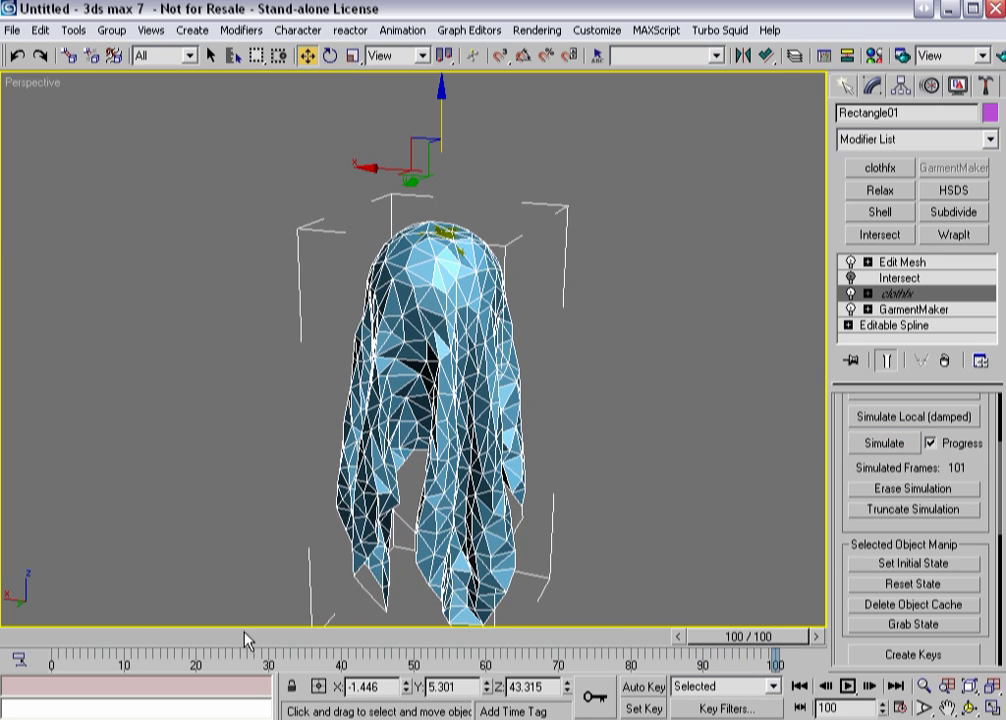
Go to frame 58, turn the Intersect modifier back on and set its Loop value to 2.
left_click_drag(248, 640, 470, 640)
key("w")
left_click(866, 279)
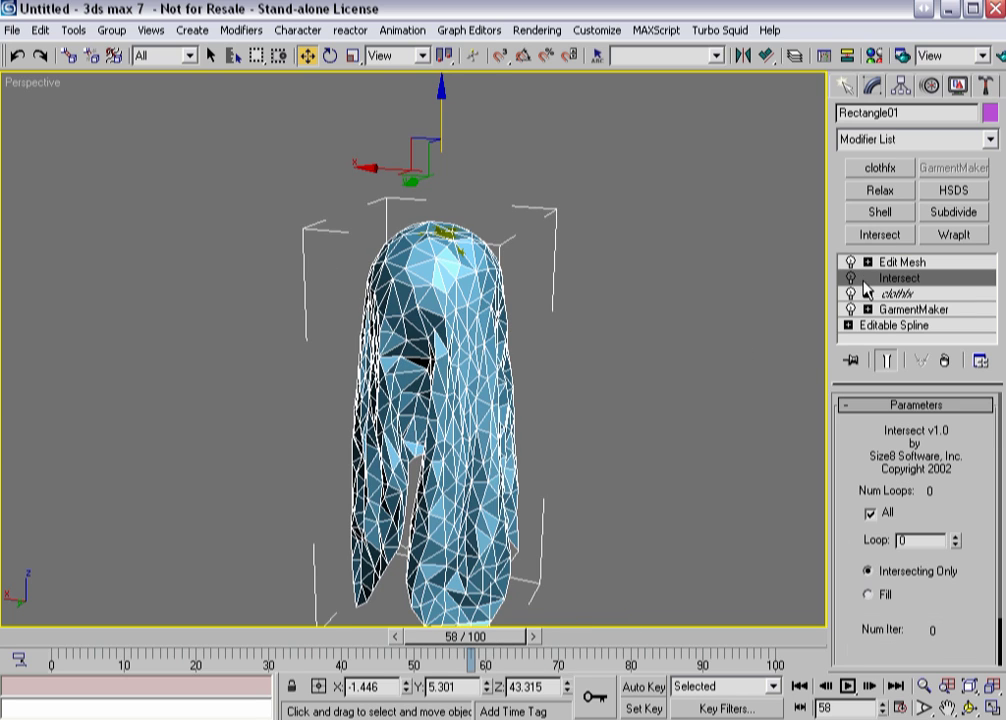
left_click(955, 536)
left_click(955, 536)
Examine the lower cloth tips up close around frame 75 for marked intersections, then scrub back to about frame 61.
middle_click_drag(430, 480, 856, 481, "alt")
left_click_drag(420, 640, 539, 631)
key("w")
middle_click_drag(355, 521, 370, 354)
scroll(370, 354, "up", 6)
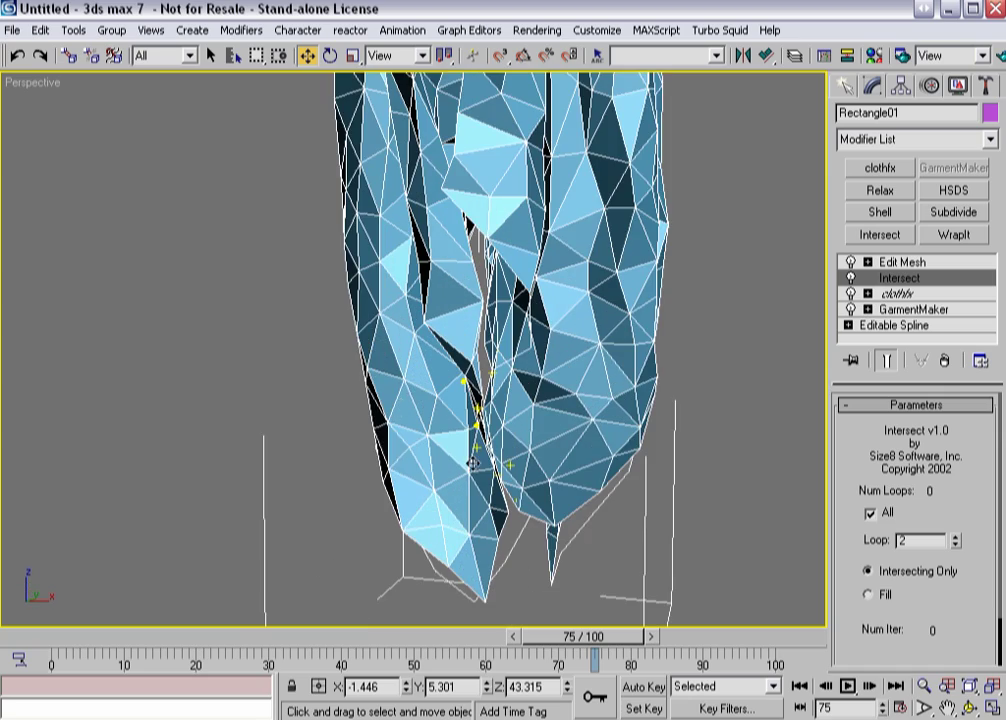
middle_click_drag(436, 383, 472, 410, "alt")
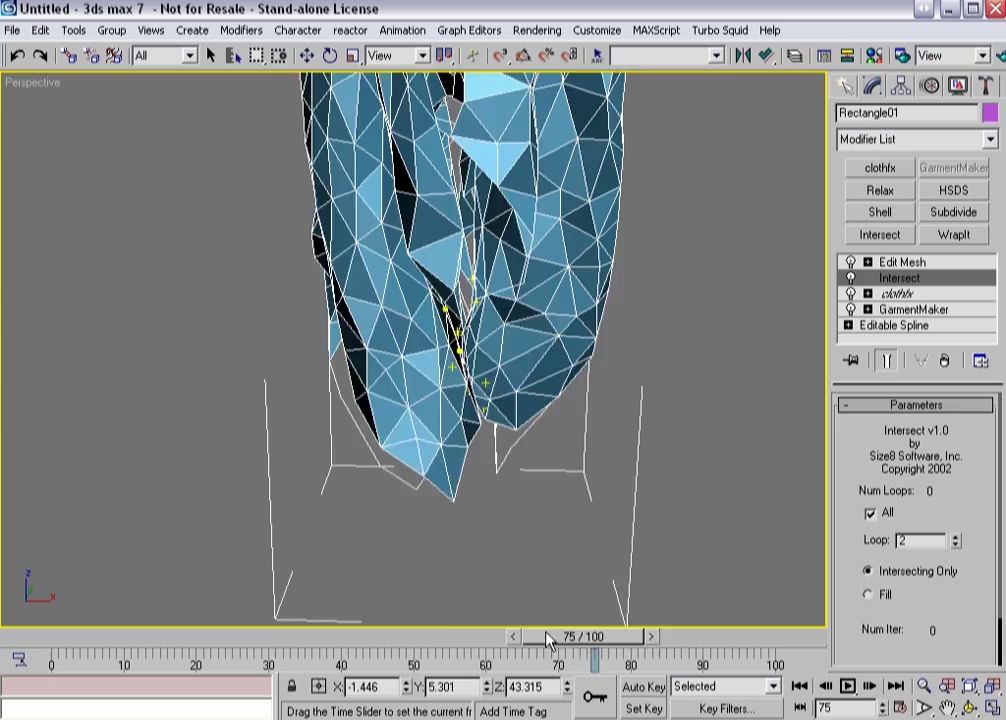
left_click_drag(546, 637, 458, 622)
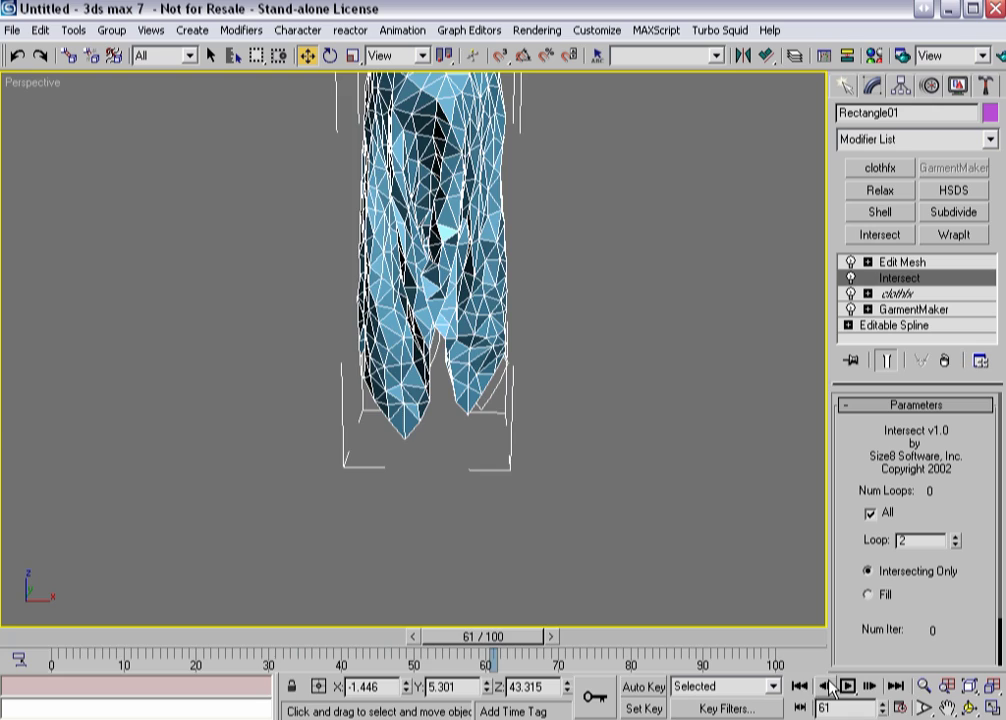
Replay the animation and scrub between frames 59 and 75 to find where the cloth tips start to intersect.
left_click(799, 686)
left_click(847, 686)
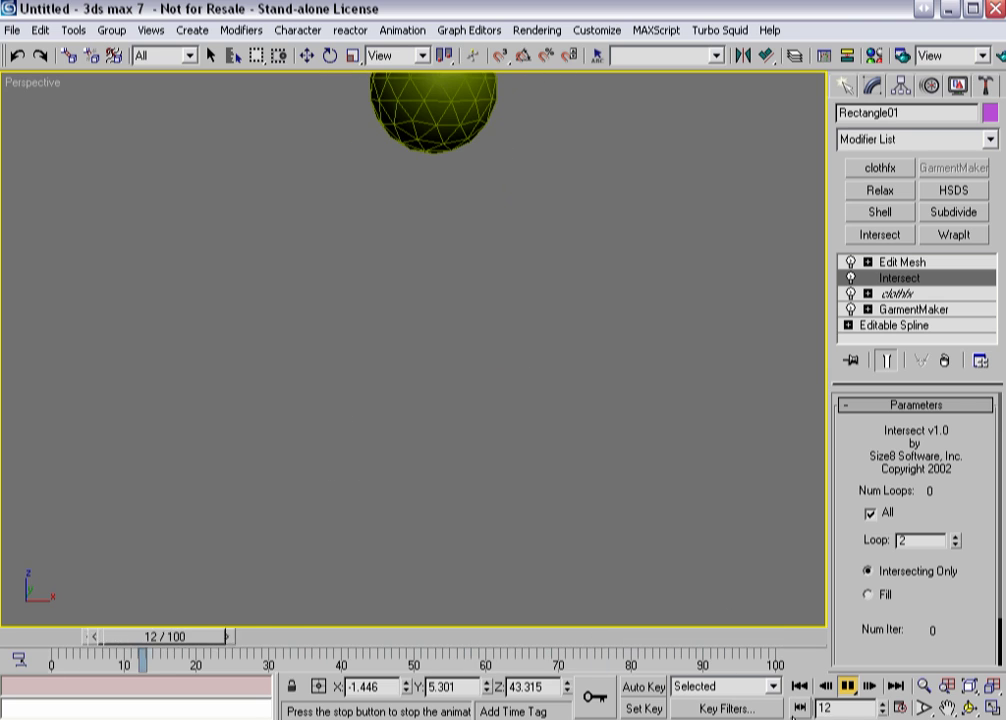
left_click(800, 686)
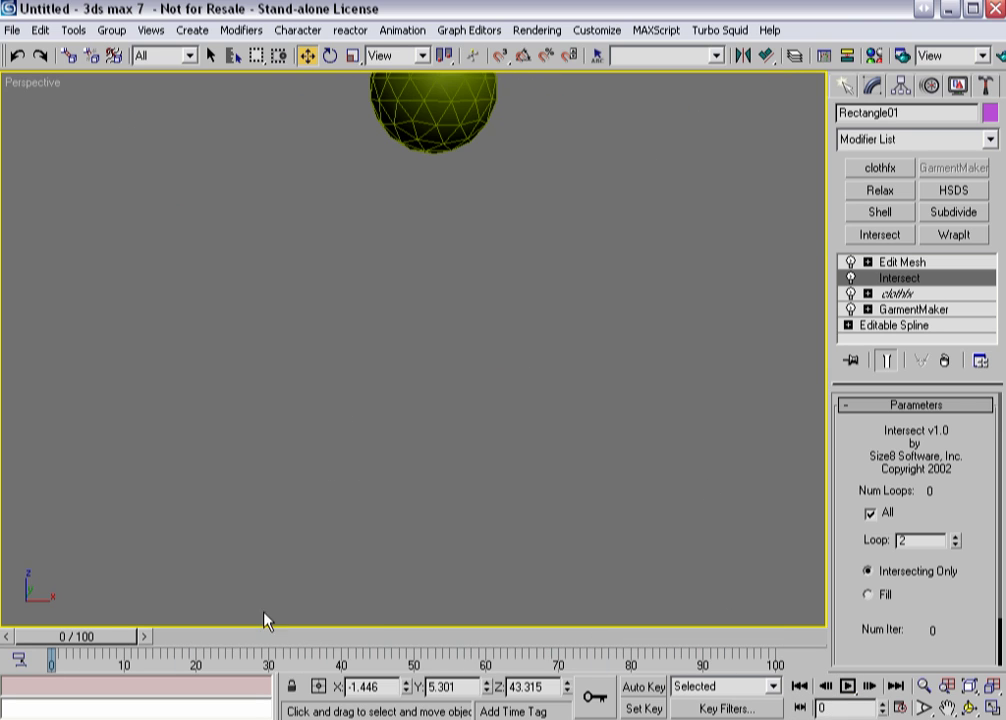
left_click_drag(110, 636, 490, 638)
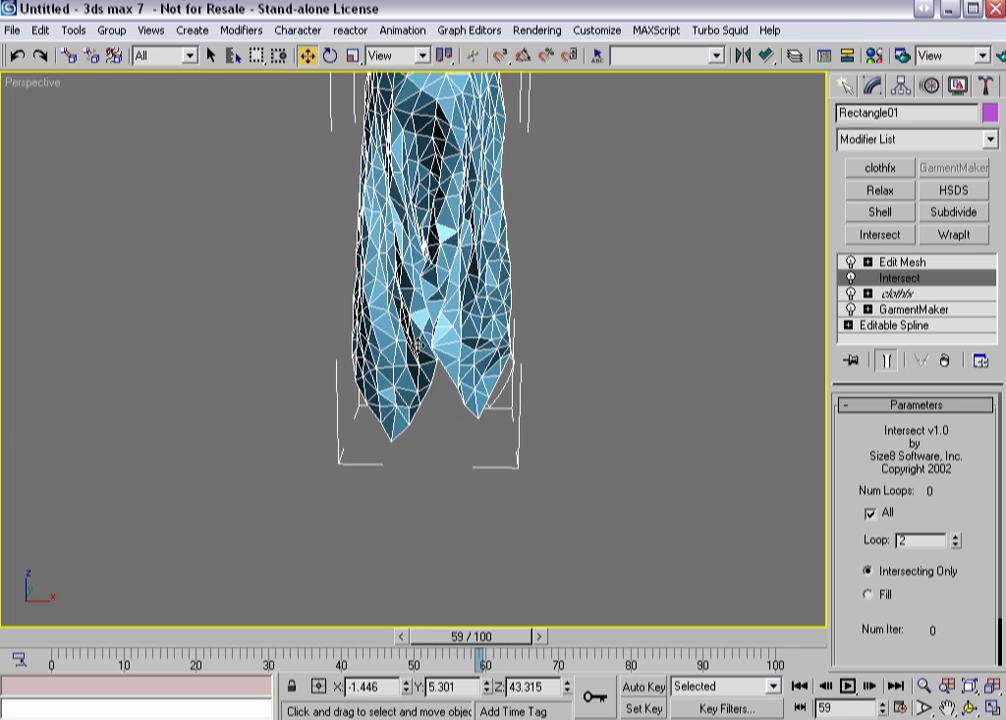
left_click(541, 637)
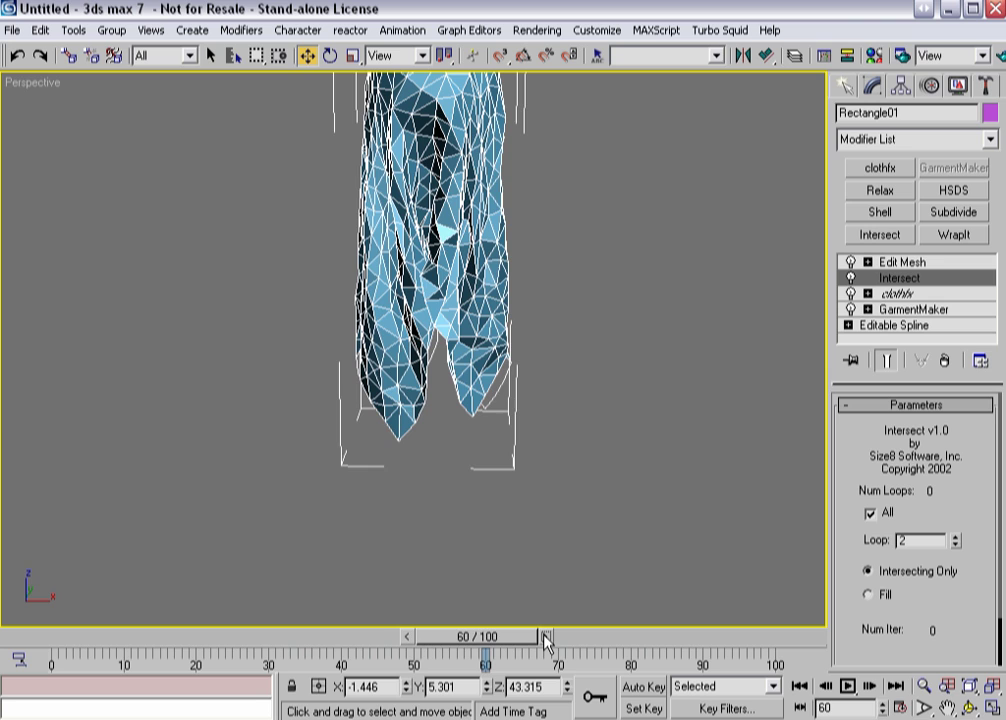
left_click_drag(513, 642, 521, 637)
scroll(445, 398, "up", 4)
left_click_drag(490, 637, 553, 640)
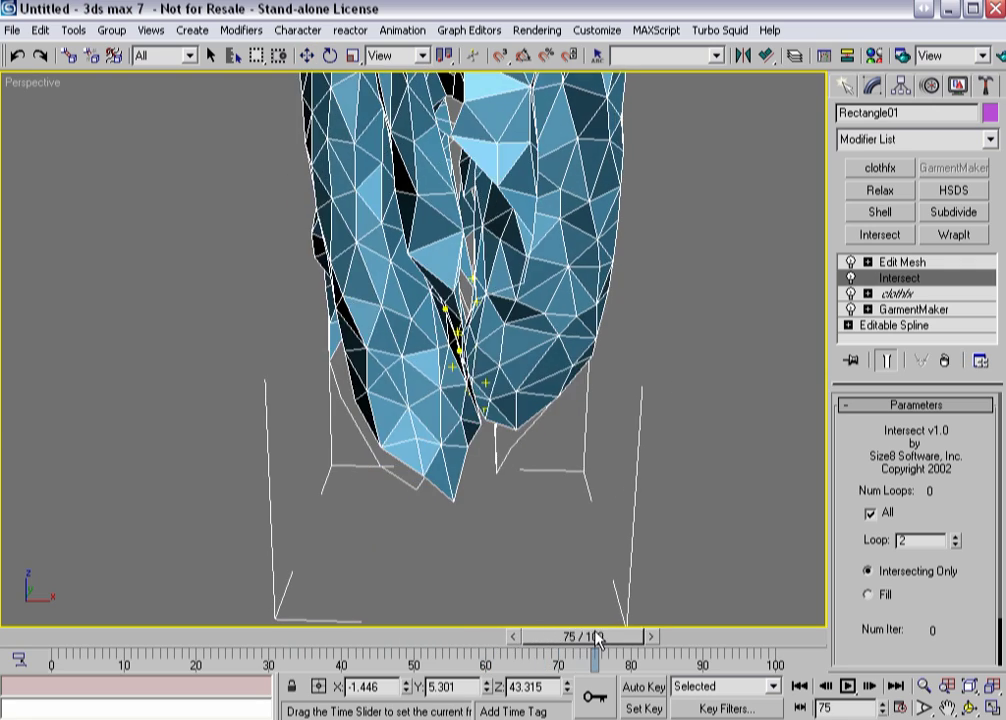
mouse_move(597, 640)
left_mouse_down()
mouse_move(489, 640)
mouse_move(586, 637)
left_mouse_up()
key("w")
scroll(500, 508, "up", 6)
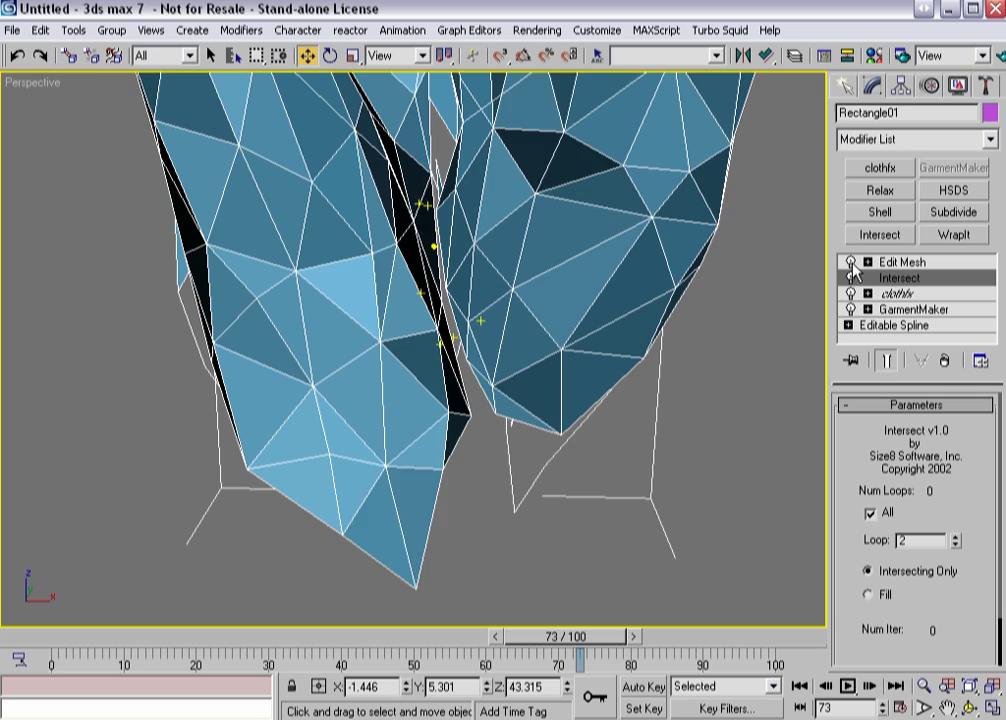
Toggle the Intersect modifier at frame 73 to compare the overlapping cloth tips with and without its correction.
left_click(851, 278)
left_click(851, 278)
left_click(851, 278)
middle_click_drag(388, 326, 430, 345, "alt")
mouse_move(400, 415)
middle_mouse_down("alt")
mouse_move(380, 418)
mouse_move(394, 420)
middle_mouse_up("alt")
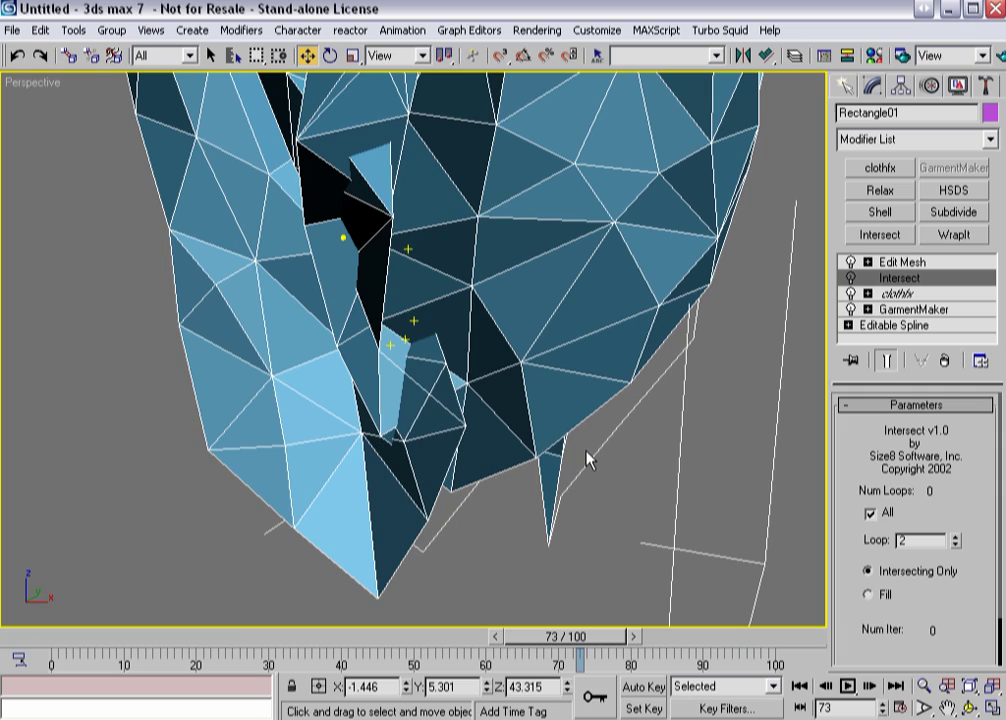
Scrub back to around frame 60 and set the Intersect modifier's Loop value to 1.
left_click_drag(530, 638, 494, 645)
key("w")
scroll(460, 503, "down", 5)
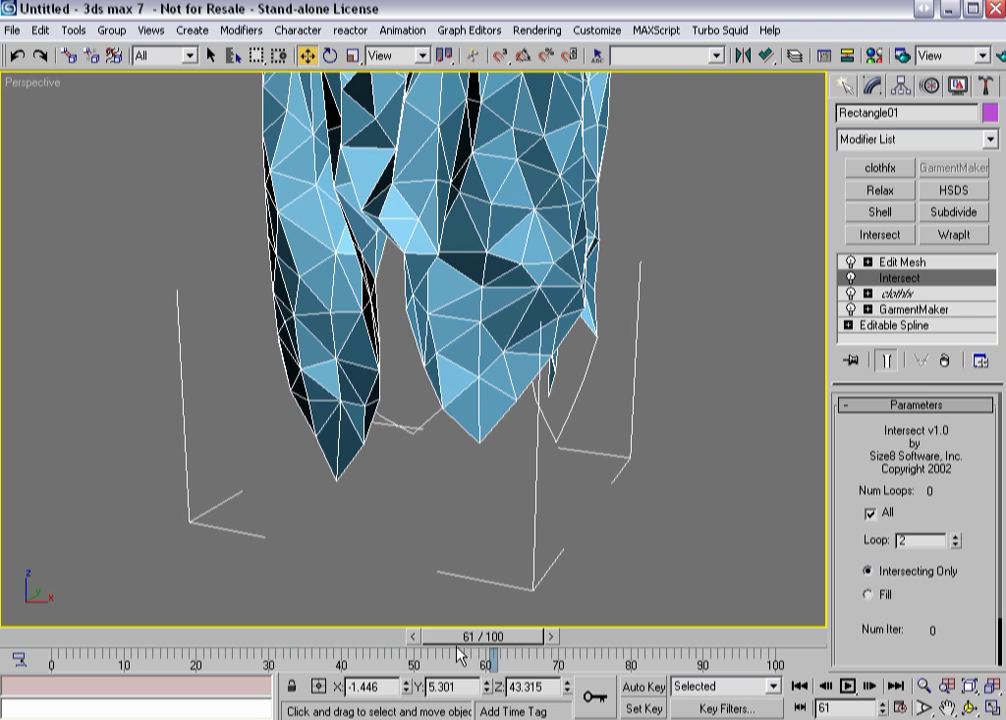
mouse_move(473, 637)
left_mouse_down()
mouse_move(444, 638)
mouse_move(466, 640)
left_mouse_up()
key("w")
left_click(956, 545)
At frame 71, turn off the Intersect modifier and select an overlapping cloth-tip vertex in Edit Mesh.
left_click_drag(488, 638, 568, 626)
key("w")
left_click(852, 279)
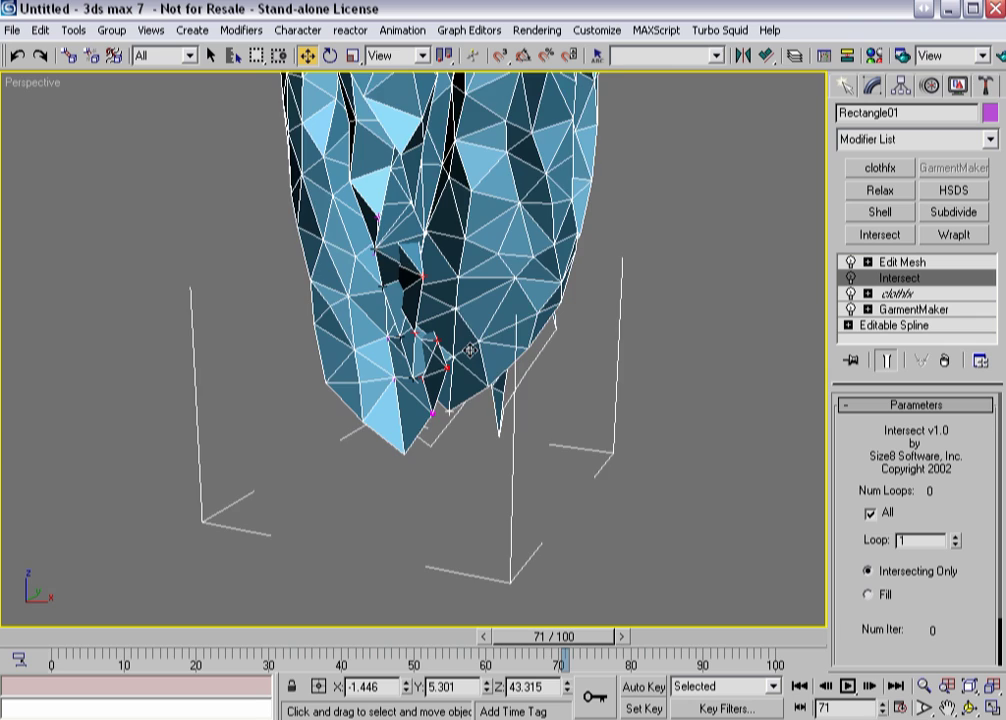
scroll(469, 350, "up", 5)
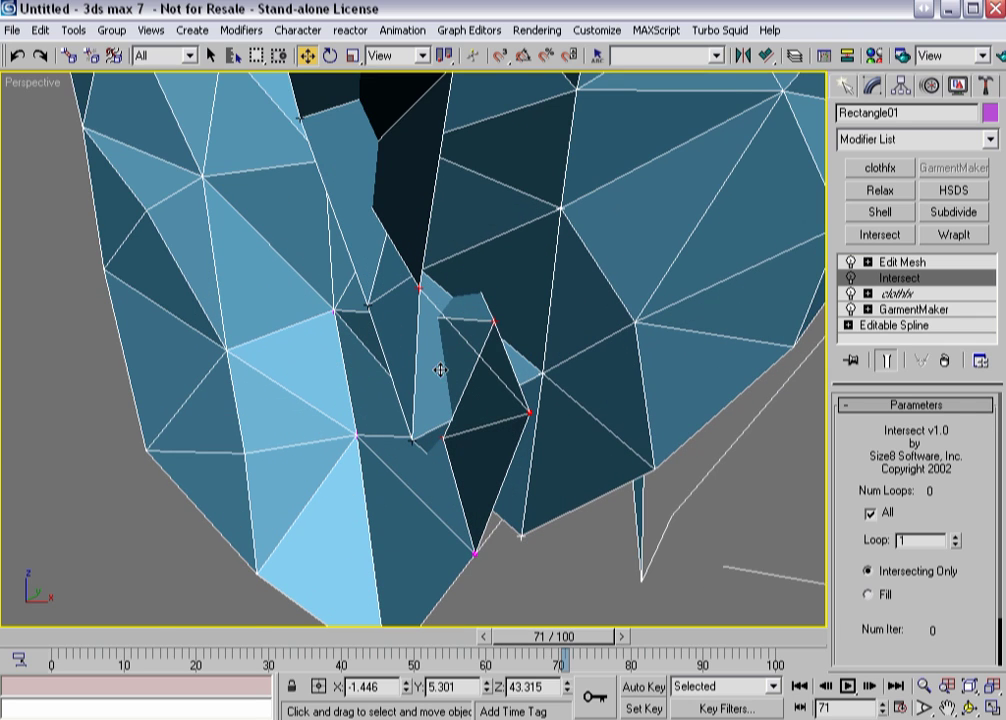
left_click(892, 263)
left_click(859, 431)
left_click(532, 412)
Toggle the Intersect modifier repeatedly to compare the selected vertex's position in the overlap, leaving the modifier off.
left_click(852, 279)
left_click(852, 279)
left_click(852, 279)
left_click(852, 279)
left_click(852, 279)
left_click(852, 279)
left_click(852, 279)
left_click(852, 279)
left_click(852, 279)
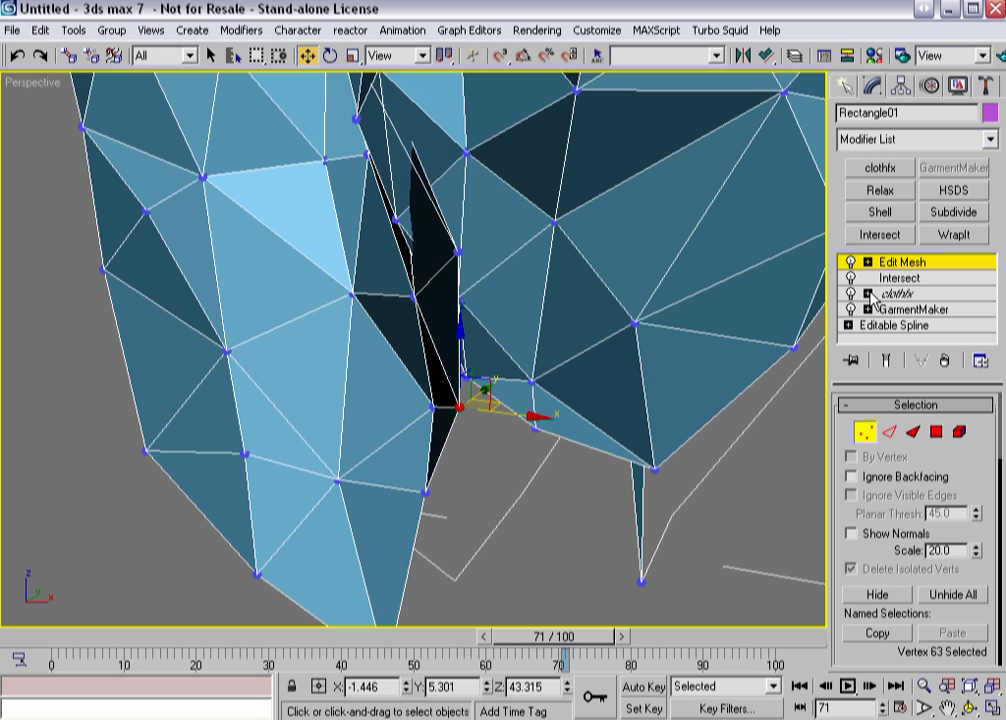
left_click(851, 279)
At frame 60, select the overlapping inner-edge vertex and move it along X away from the neighbouring flap.
middle_click_drag(517, 458, 481, 630, "alt")
left_click_drag(521, 640, 444, 625)
left_click(398, 190)
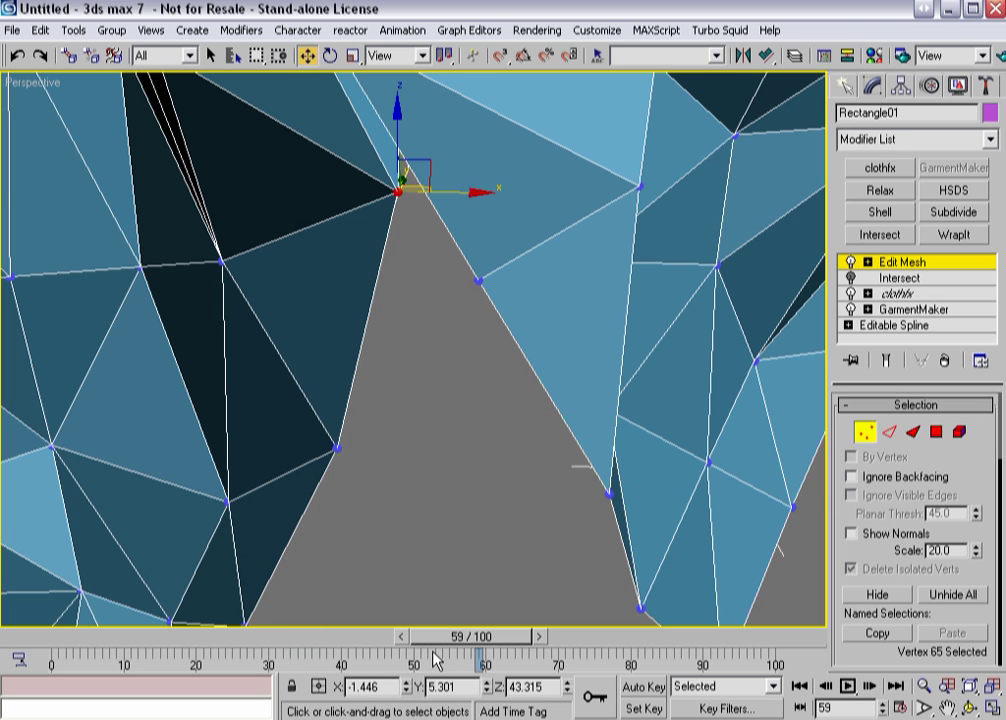
left_click(539, 638)
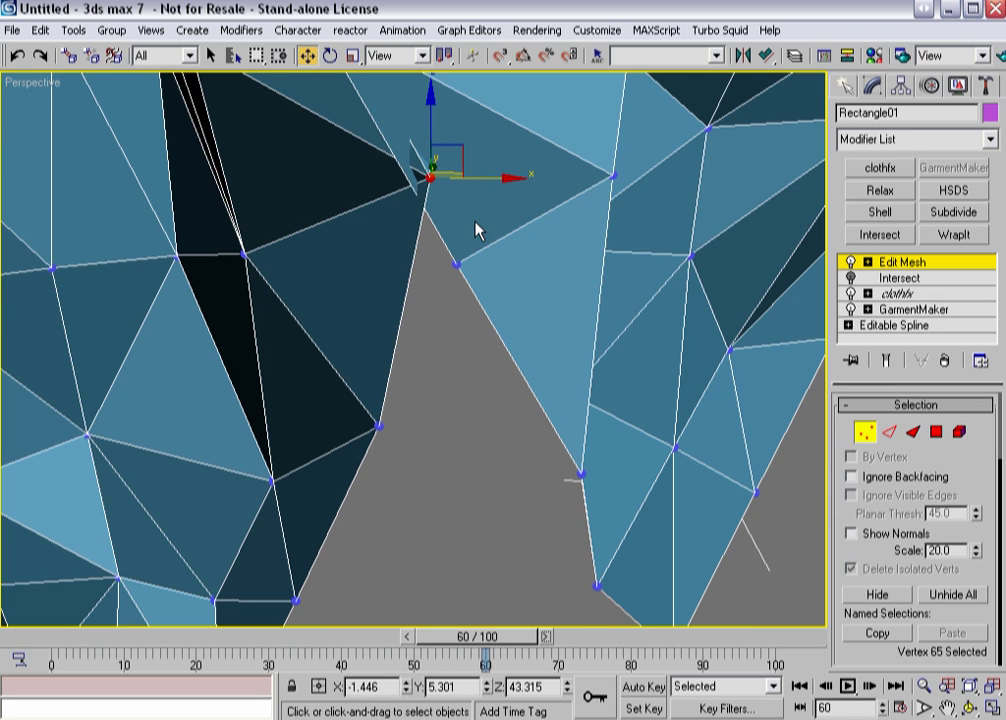
left_click_drag(471, 180, 444, 176)
Leave vertex editing and grab the corrected cloth state into the clothfx simulation at frame 60.
left_click(901, 268)
left_click(900, 293)
scroll(841, 457, "down", 5)
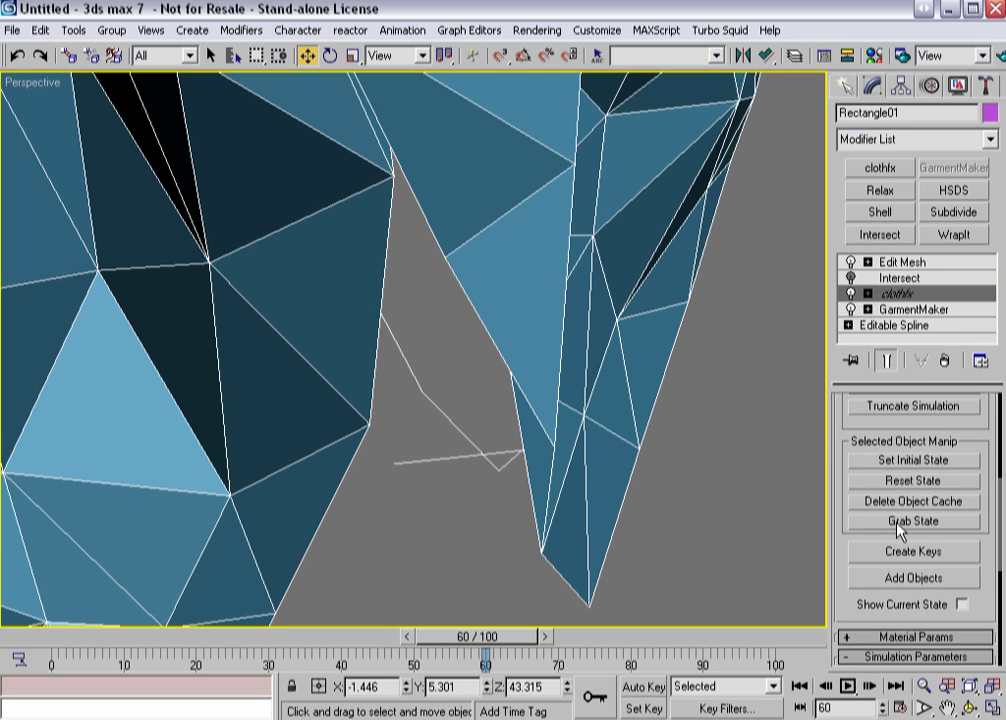
left_click(897, 524)
Turn off the Edit Mesh modifier and simulate the cloth again through frame 100.
left_click_drag(843, 415, 860, 481)
scroll(358, 345, "down", 3)
left_click_drag(866, 427, 860, 458)
left_click(876, 447)
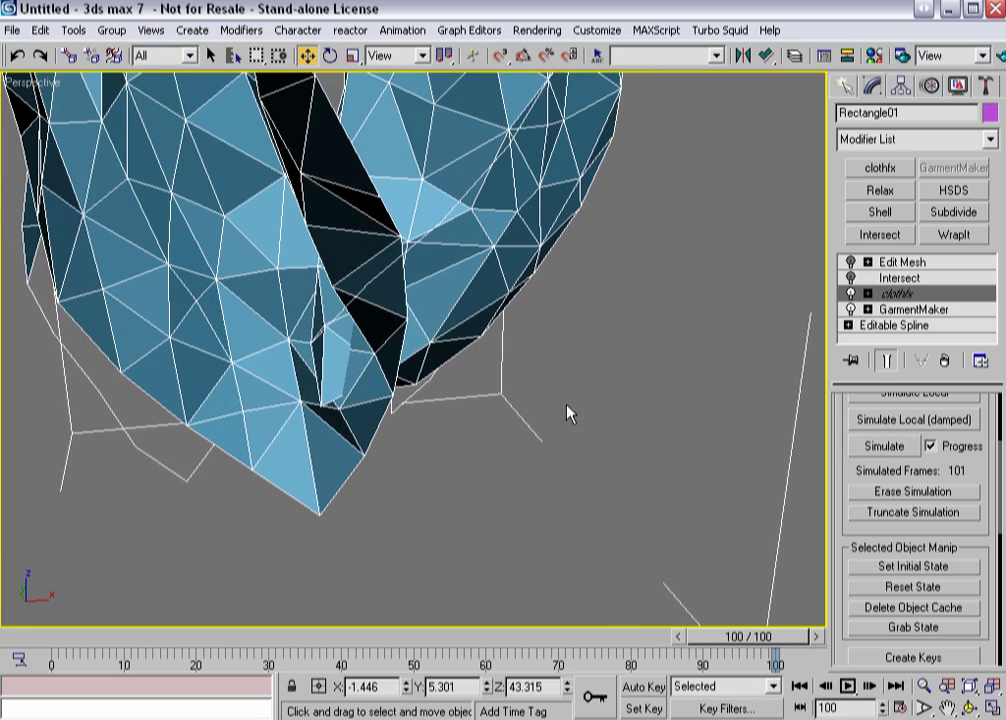
Scrub back to frame 57, then turn on and select the Intersect modifier.
left_click_drag(735, 642, 463, 642)
key("w")
key("w")
left_click(852, 278)
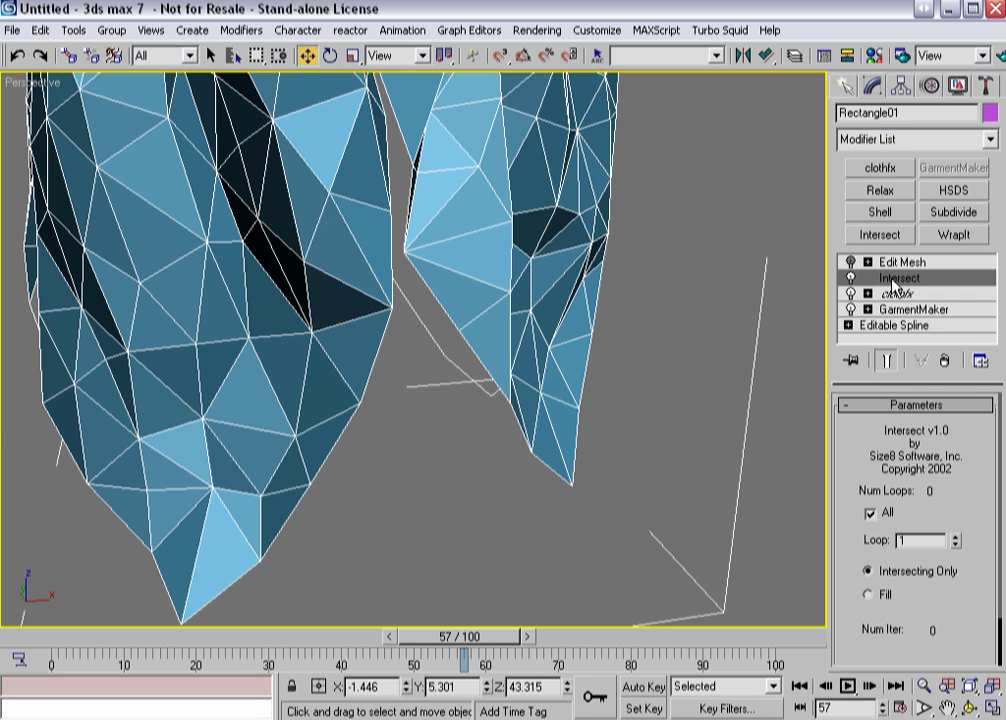
Show the cloth in wireframe and scrub forward through frame 61 to 71, examining the Intersect modifier's self-intersections between the hanging flaps.
left_click_drag(463, 630, 491, 635)
key("w")
scroll(450, 381, "down", 3)
key("F4")
key("F3")
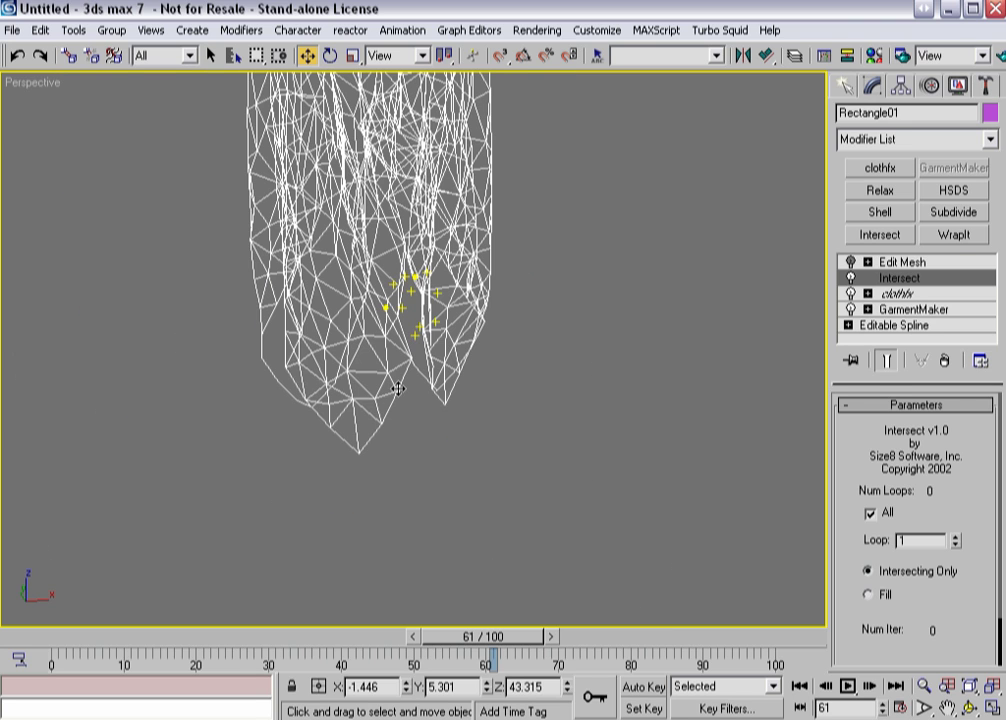
mouse_move(395, 386)
middle_mouse_down()
mouse_move(359, 473)
mouse_move(362, 550)
middle_mouse_up()
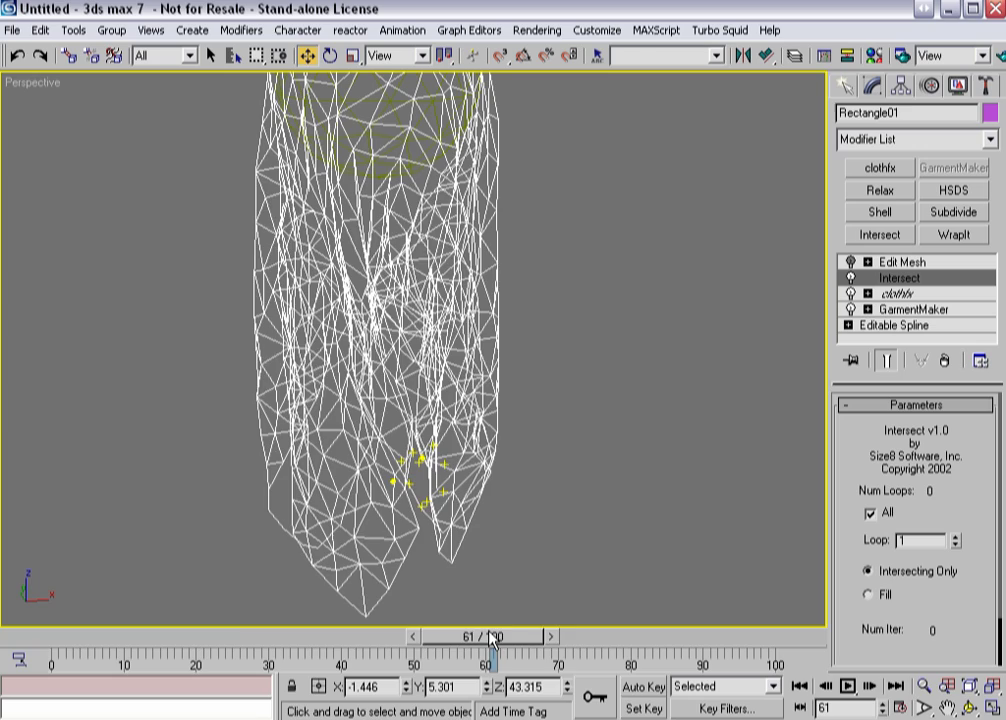
left_click_drag(492, 640, 562, 636)
middle_click_drag(465, 566, 428, 453)
scroll(430, 456, "up", 4)
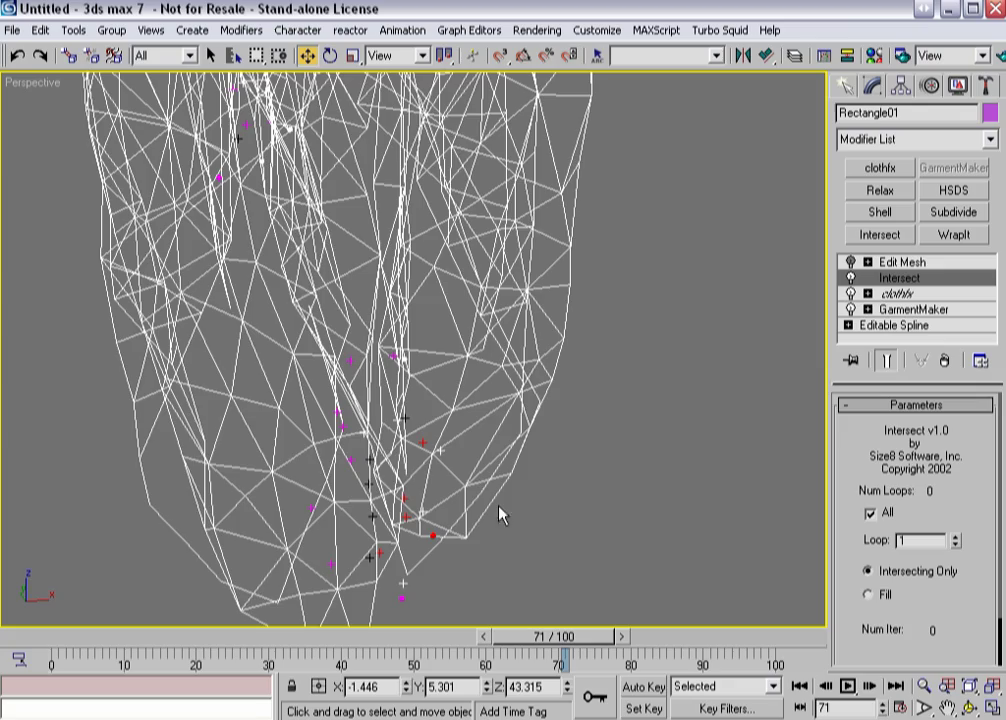
Inspect the flap intersections at frame 93, then scrub back to frame 65 to find where the overlap begins.
middle_click_drag(360, 402, 454, 516, "alt")
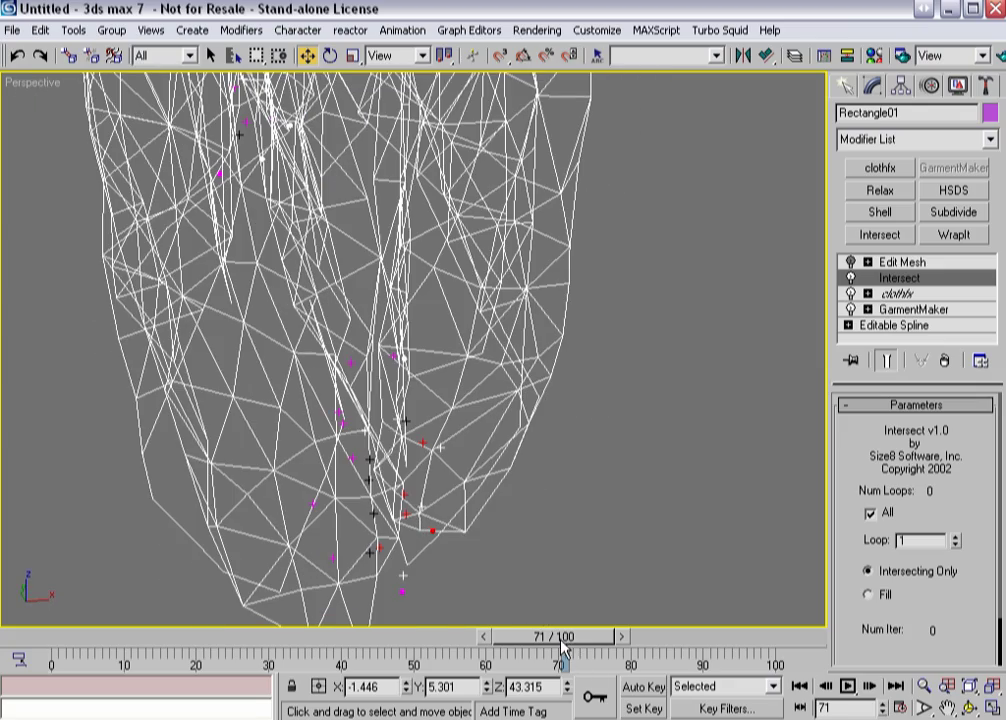
left_click_drag(563, 648, 712, 633)
key("w")
middle_click_drag(430, 500, 390, 440, "alt")
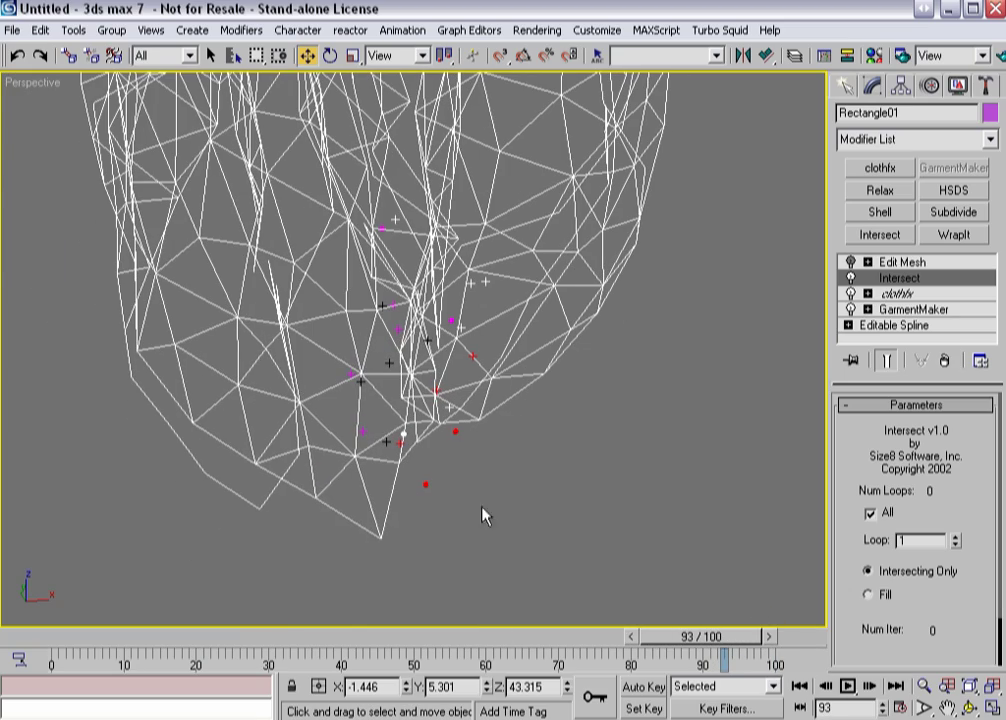
left_click_drag(657, 636, 485, 602)
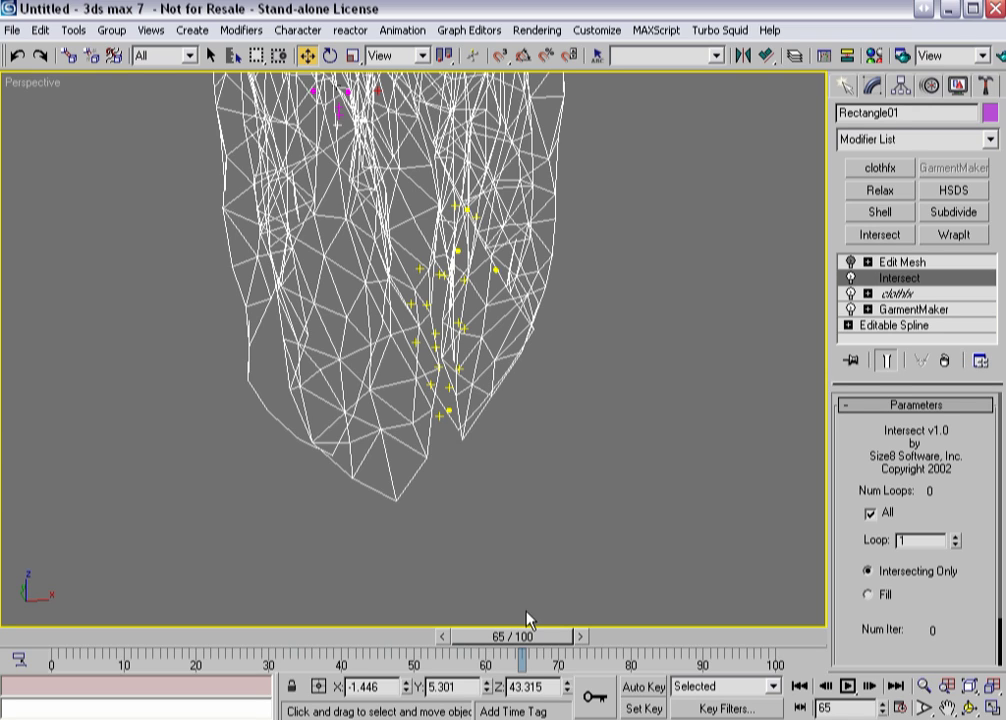
At frame 56, start vertex editing in the Edit Mesh modifier and select the vertices around the longer flap's lower tip.
left_click(900, 263)
left_click(897, 293)
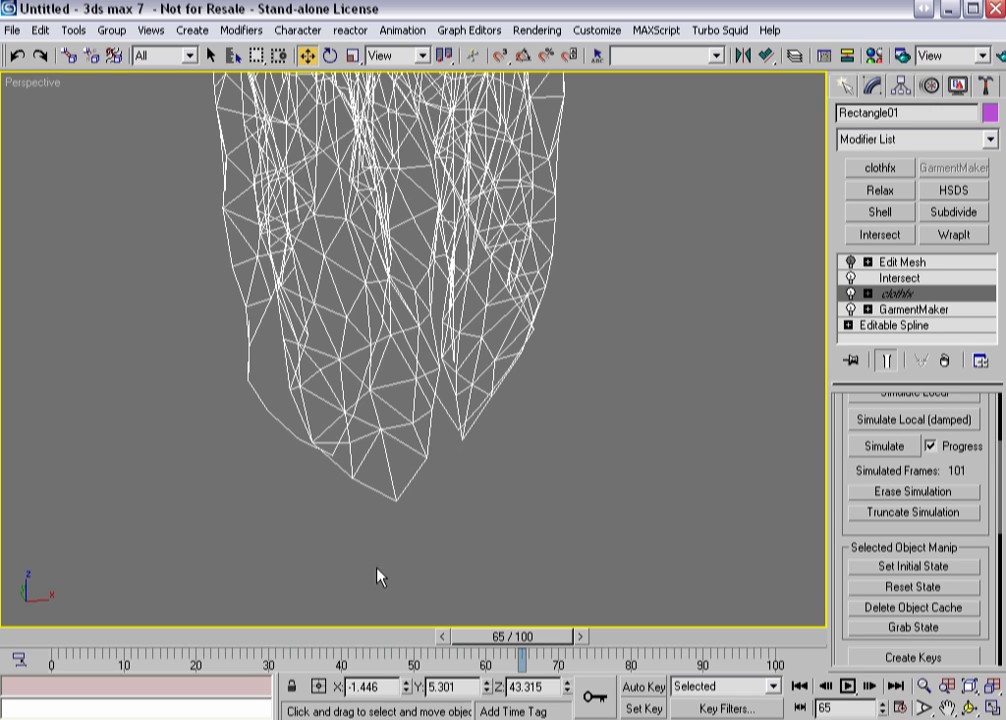
left_click_drag(498, 651, 437, 599)
key("w")
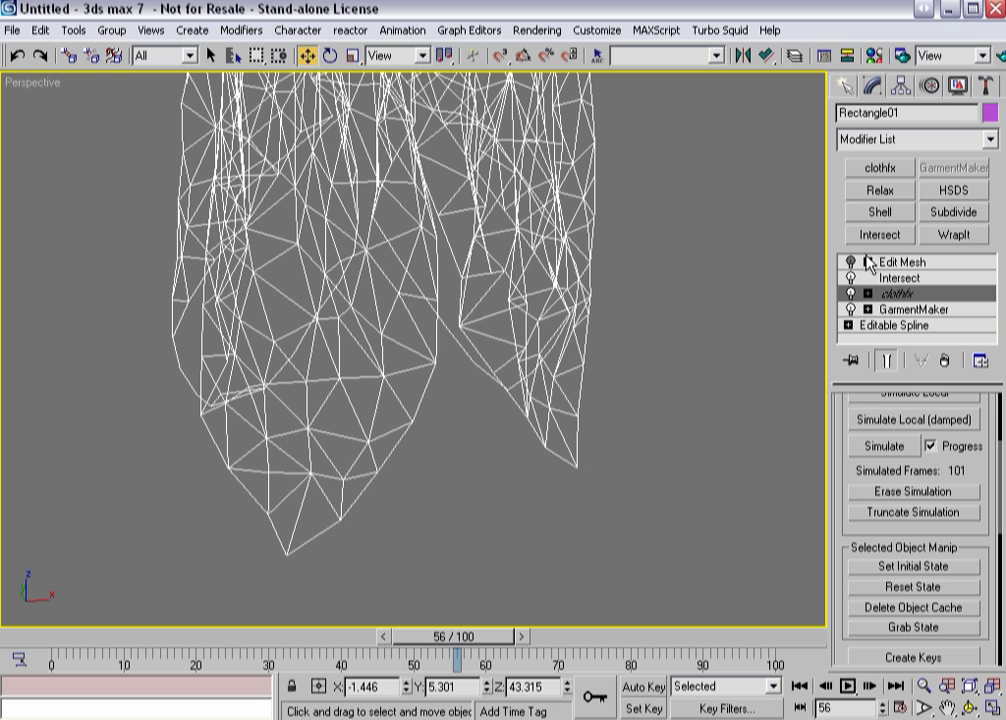
left_click(869, 262)
left_click(865, 431)
left_click_drag(238, 606, 431, 418)
left_click(228, 467, "ctrl")
At frame 62, shift the longer flap's tip vertices away from the neighbouring flap, progressively deselecting the upper rows between moves.
left_click_drag(445, 637, 485, 643)
key("w")
mouse_move(428, 438)
left_mouse_down()
mouse_move(360, 395)
mouse_move(417, 430)
left_mouse_up()
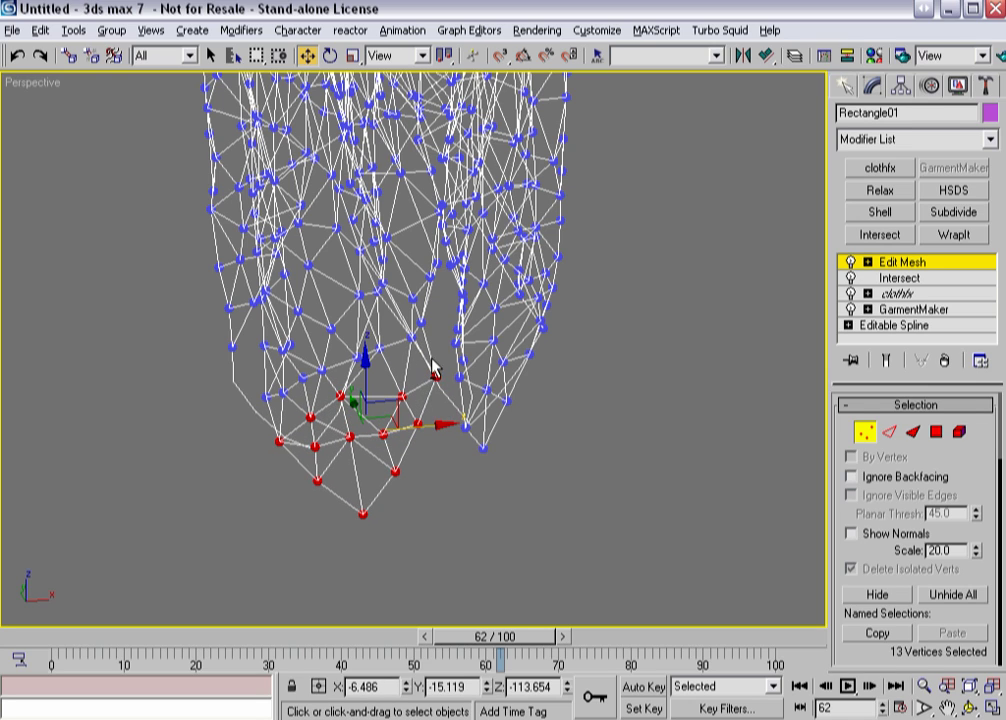
left_click(436, 375, "alt")
left_click(402, 396, "alt")
left_click(340, 396, "alt")
left_click(310, 417, "alt")
left_click_drag(408, 452, 396, 450)
left_click_drag(396, 428, 392, 463)
left_click(407, 425, "alt")
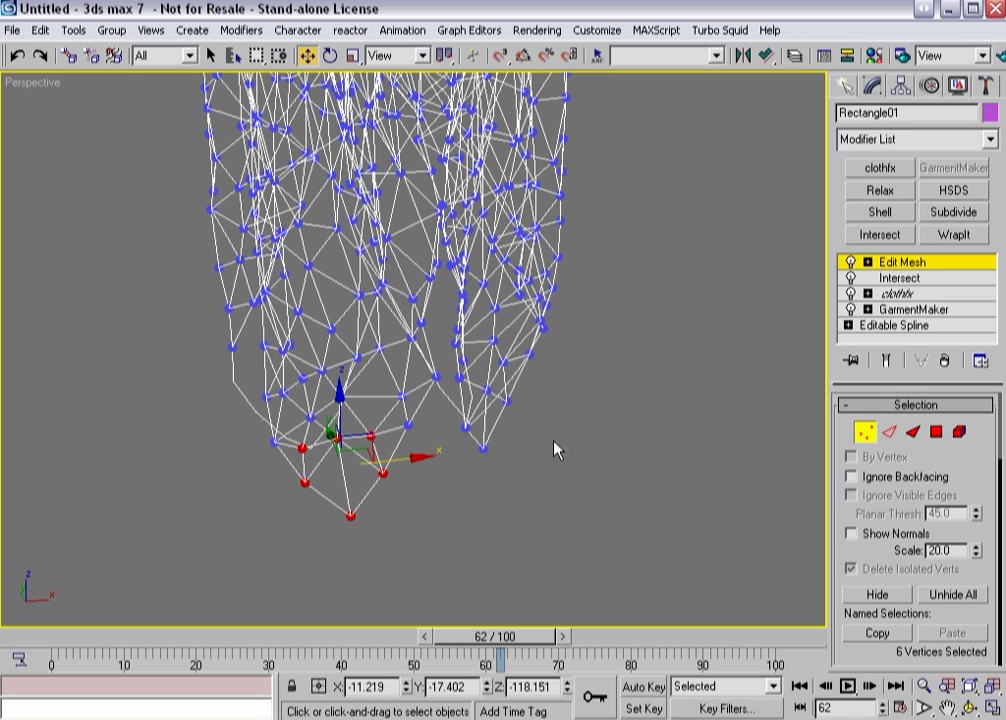
Grab the edited cloth state into clothfx at frame 62, and turn off the Edit Mesh and Intersect modifiers.
left_click(898, 293)
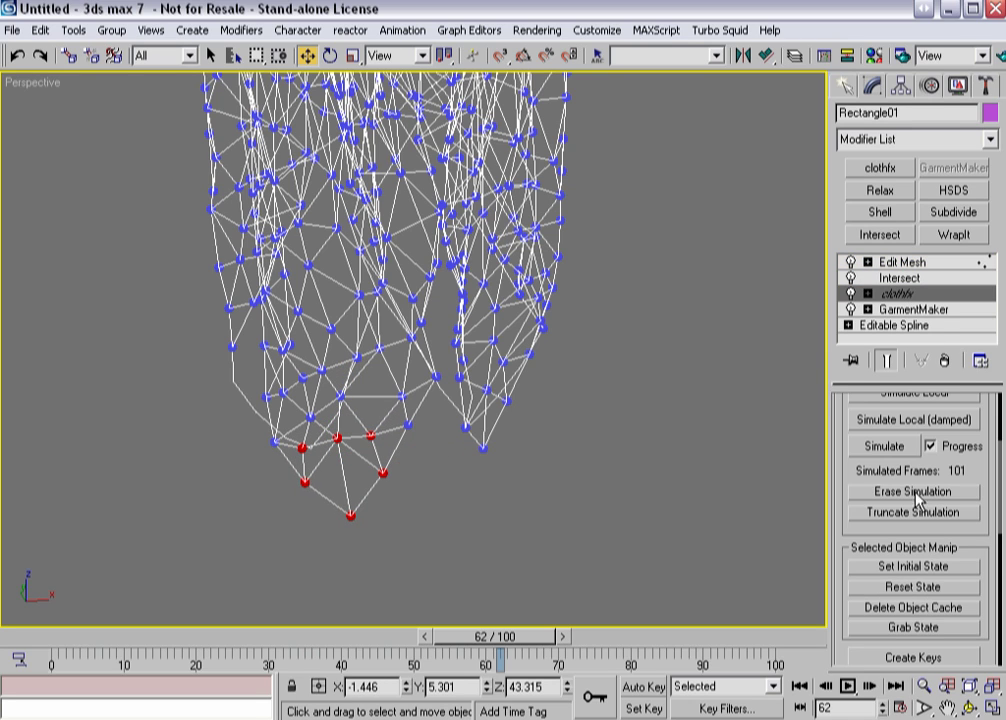
left_click(875, 629)
left_click(851, 262)
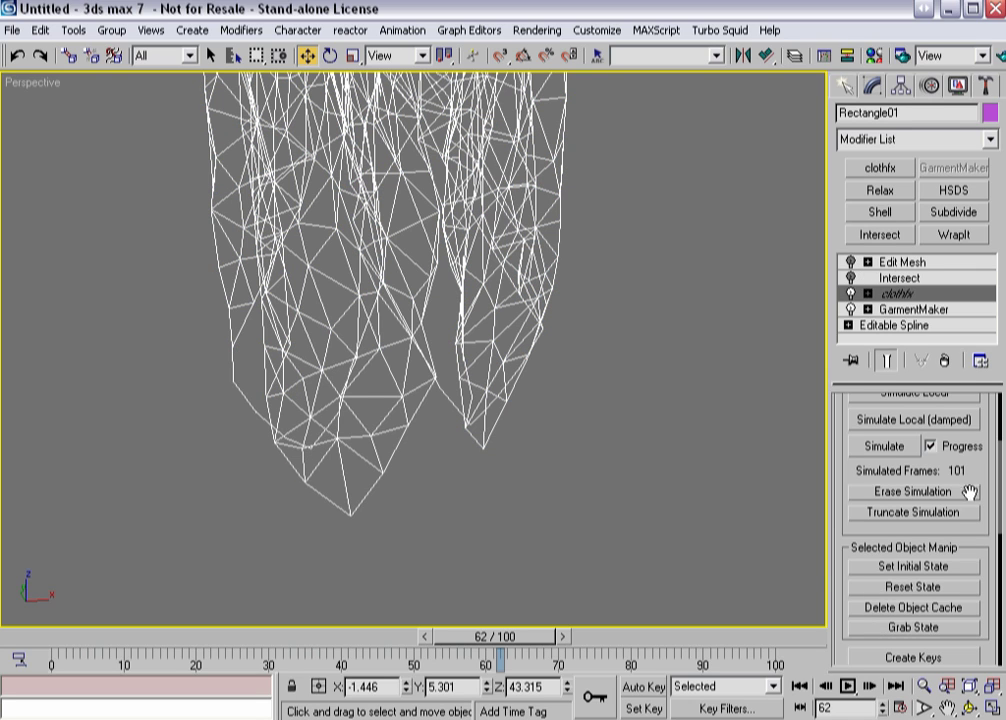
Truncate the clothfx simulation at frame 62 and simulate the remaining frames through 100.
left_click(890, 512)
left_click(875, 450)
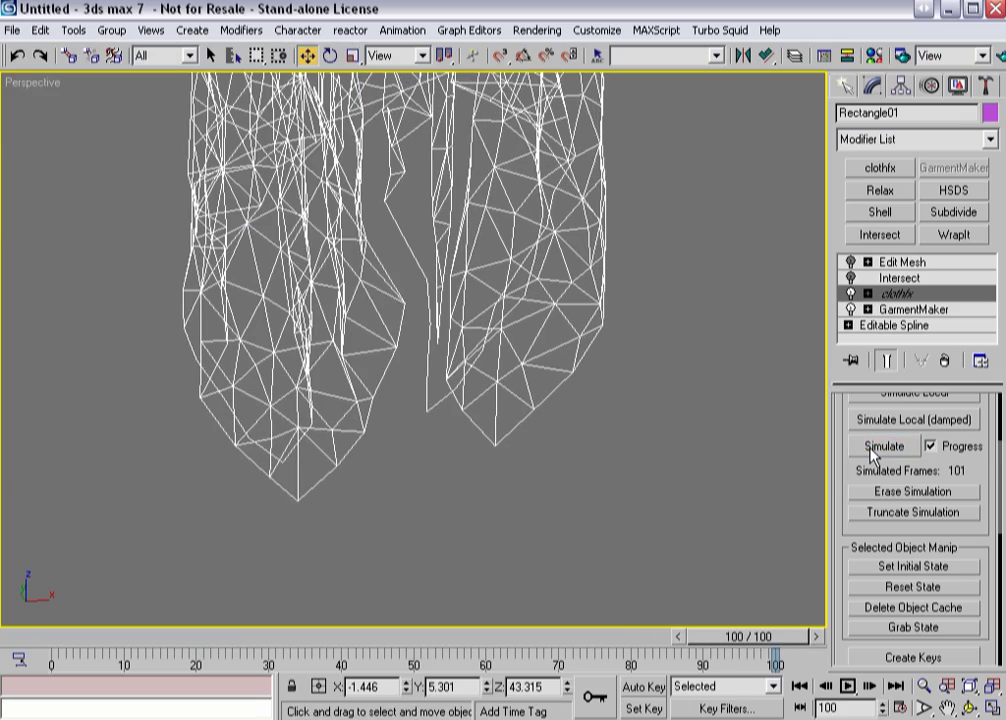
Review the whole cloth in shaded display with the Intersect modifier on, scrubbing around frames 57 to 61 to check for self-intersections.
left_click_drag(731, 636, 463, 640)
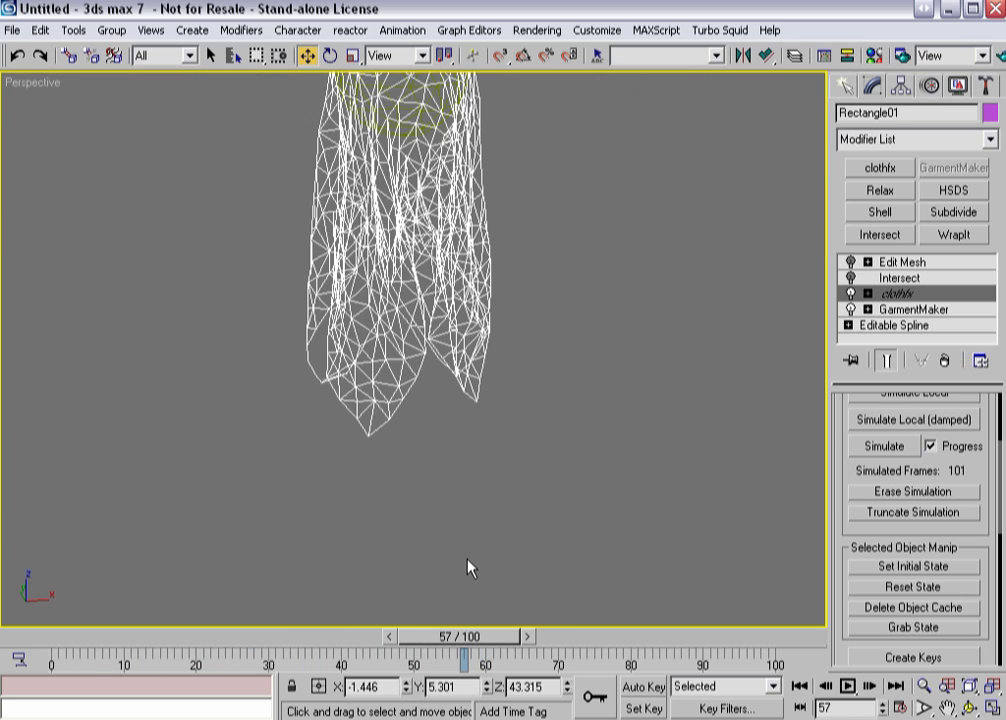
mouse_move(451, 400)
middle_mouse_down()
mouse_move(485, 525)
mouse_move(472, 492)
middle_mouse_up()
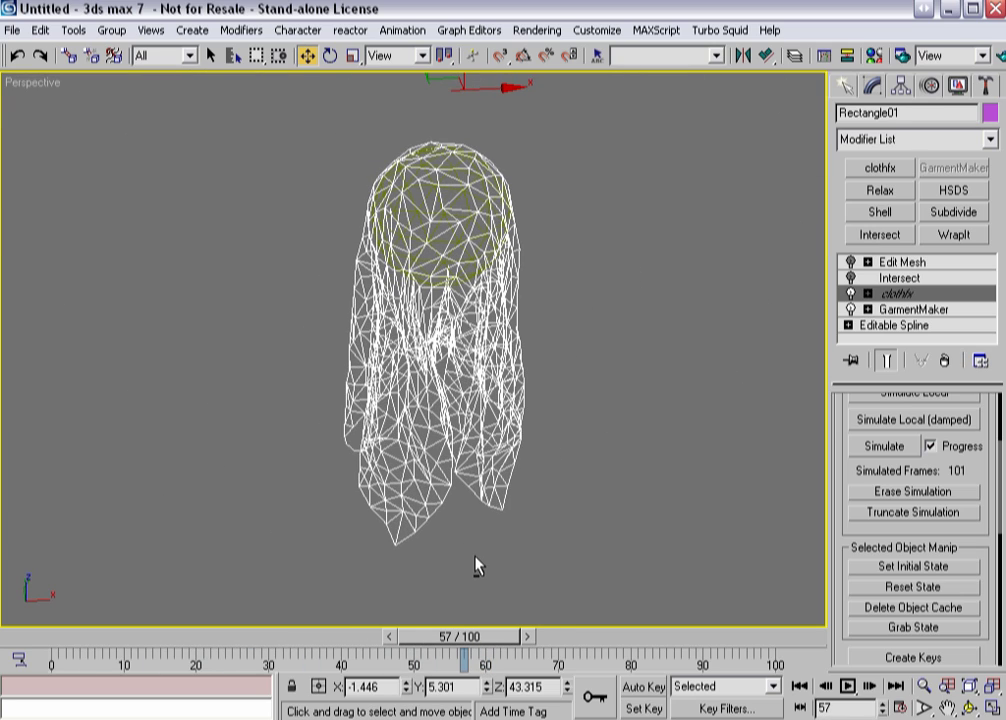
key("F3")
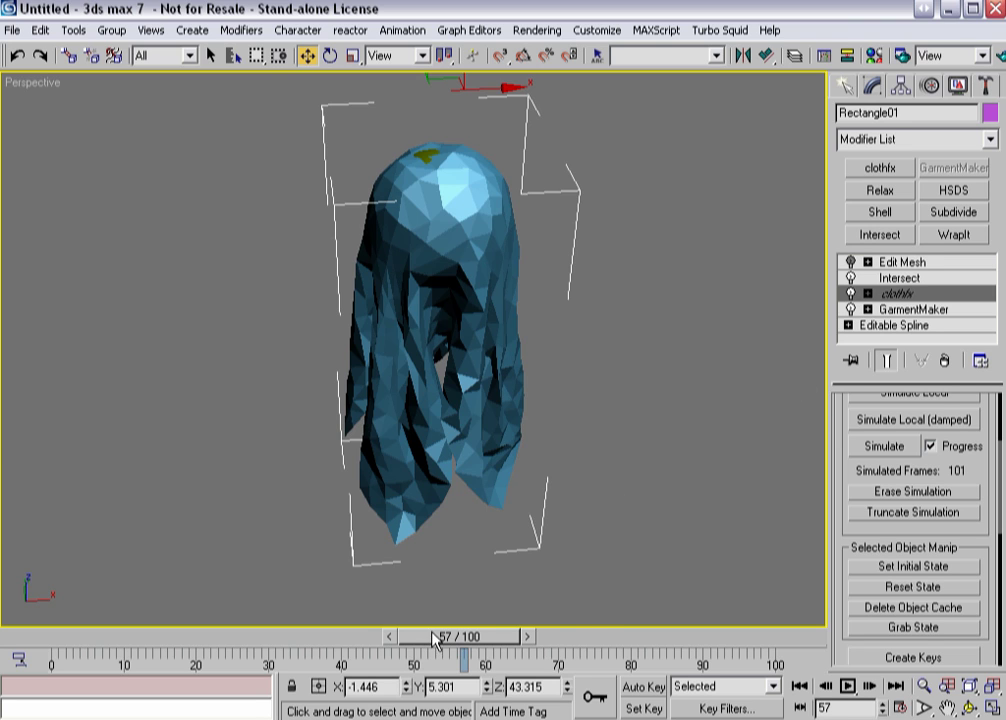
left_click_drag(435, 640, 498, 626)
left_click(899, 278)
key("w")
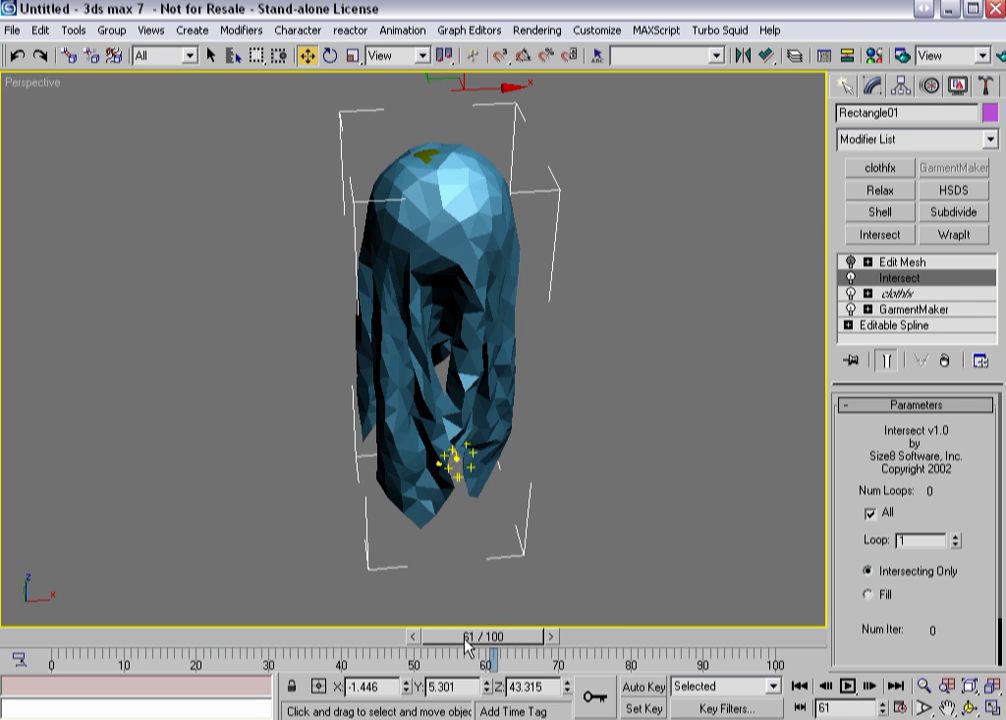
left_click_drag(483, 636, 318, 582)
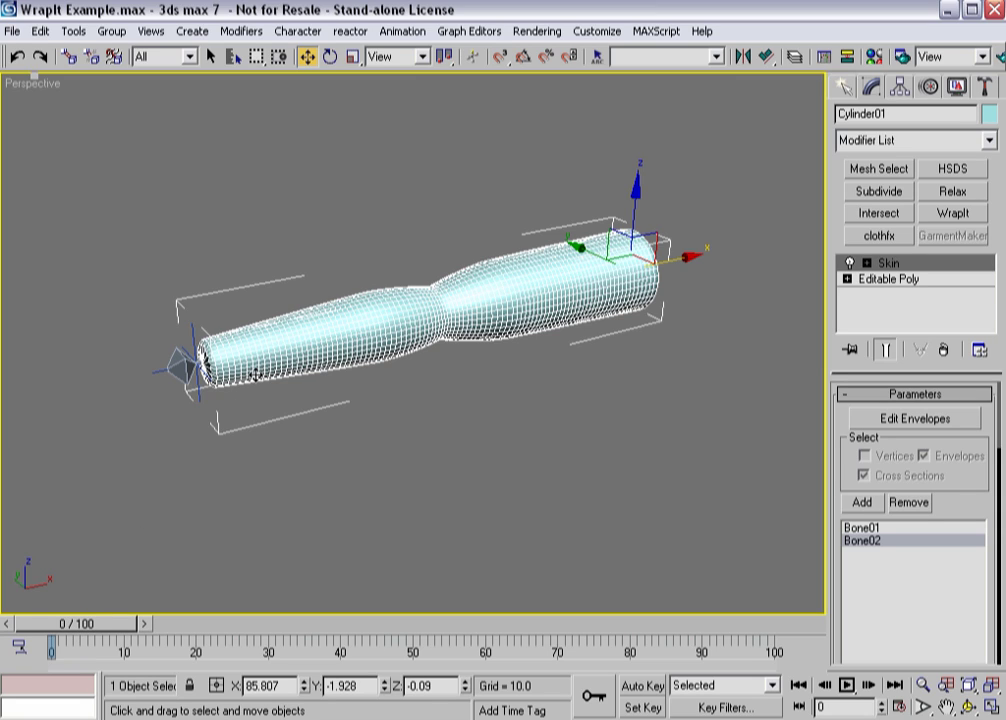
In the WrapIt Example scene, scrub the timeline to preview the skinned cylinder and return to frame 0.
left_click_drag(76, 628, 4, 559)
key("w")
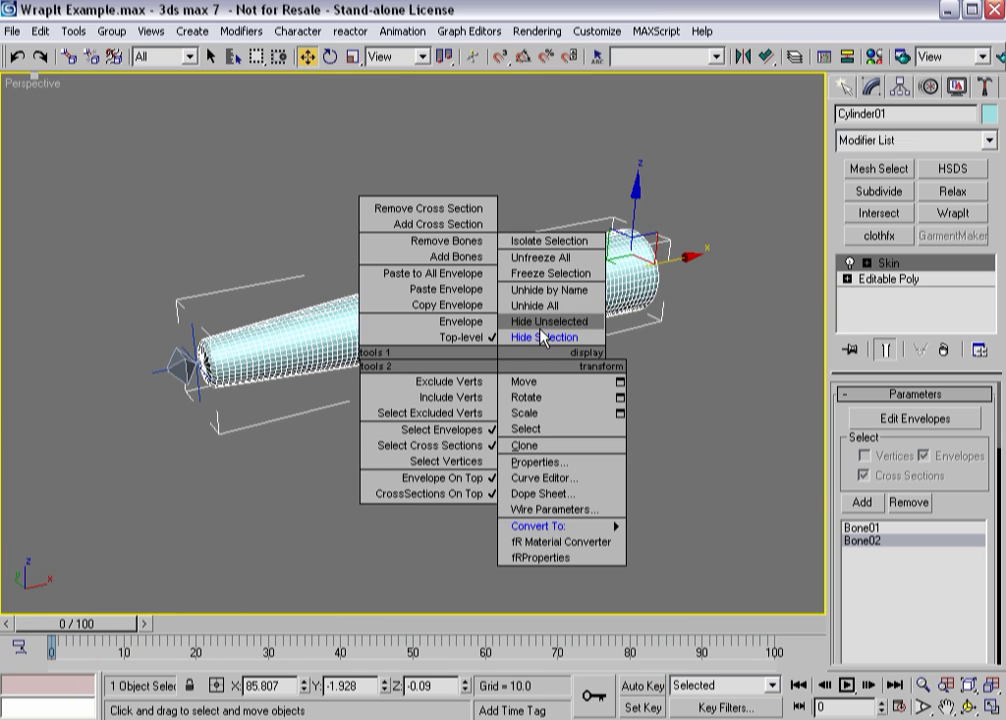